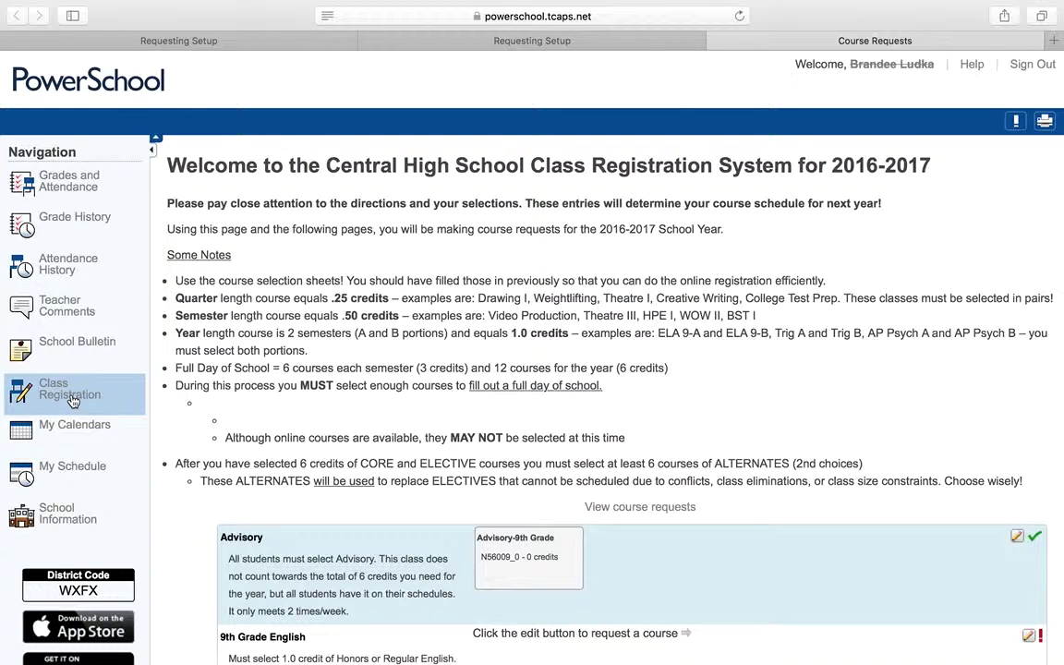
Step: Open the list of requestable courses for 9th Grade English on the class registration page
scroll(486, 479, "down", 1)
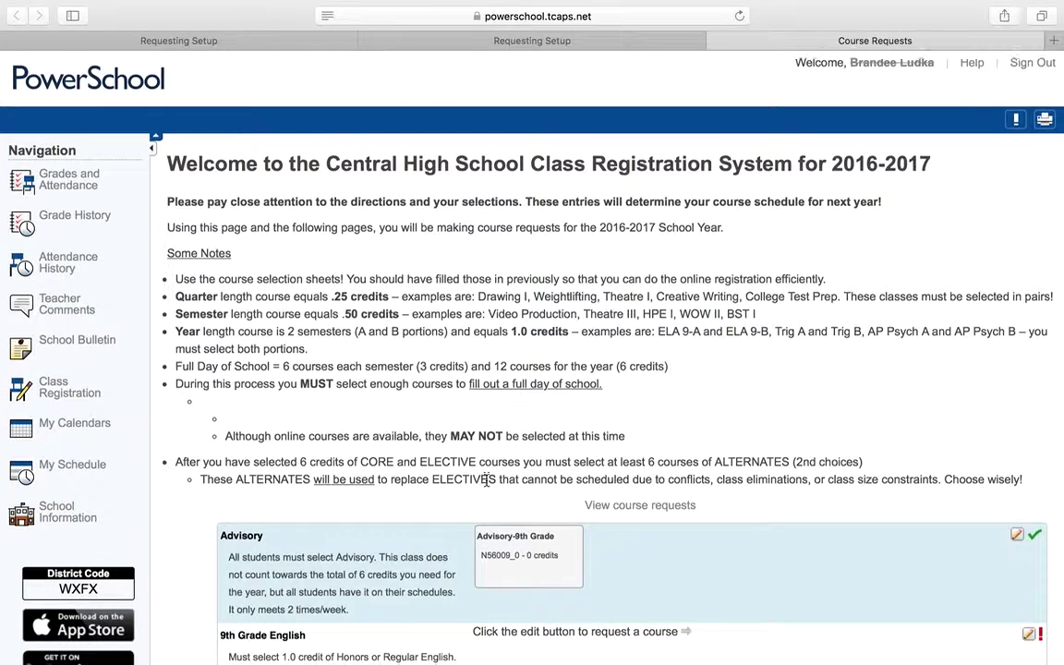
scroll(487, 479, "down", 3)
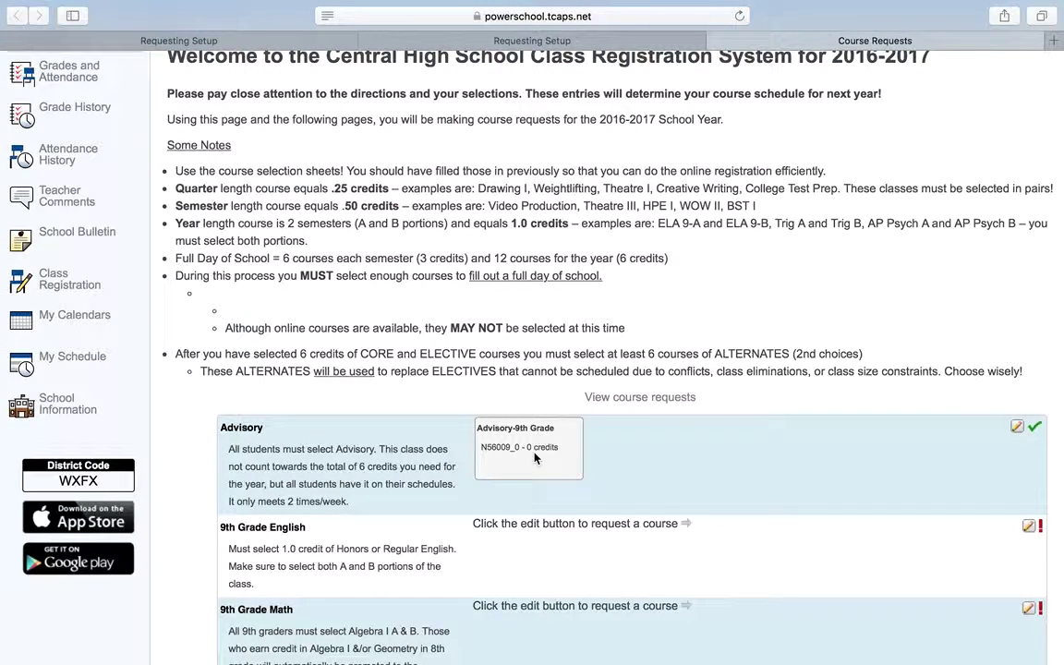
scroll(533, 457, "down", 5)
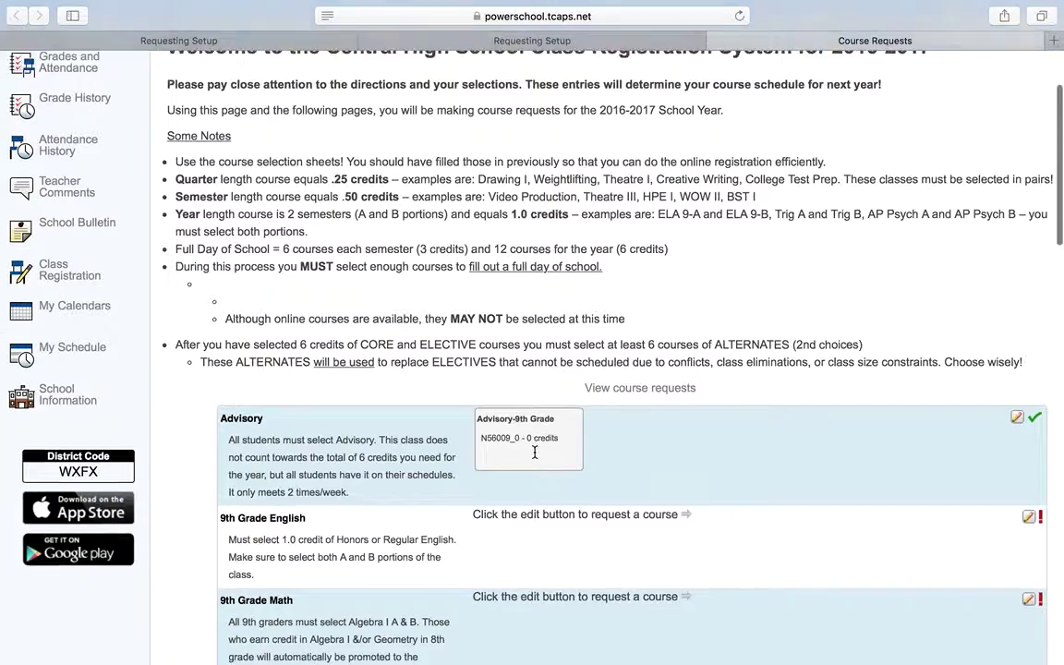
scroll(534, 457, "down", 2)
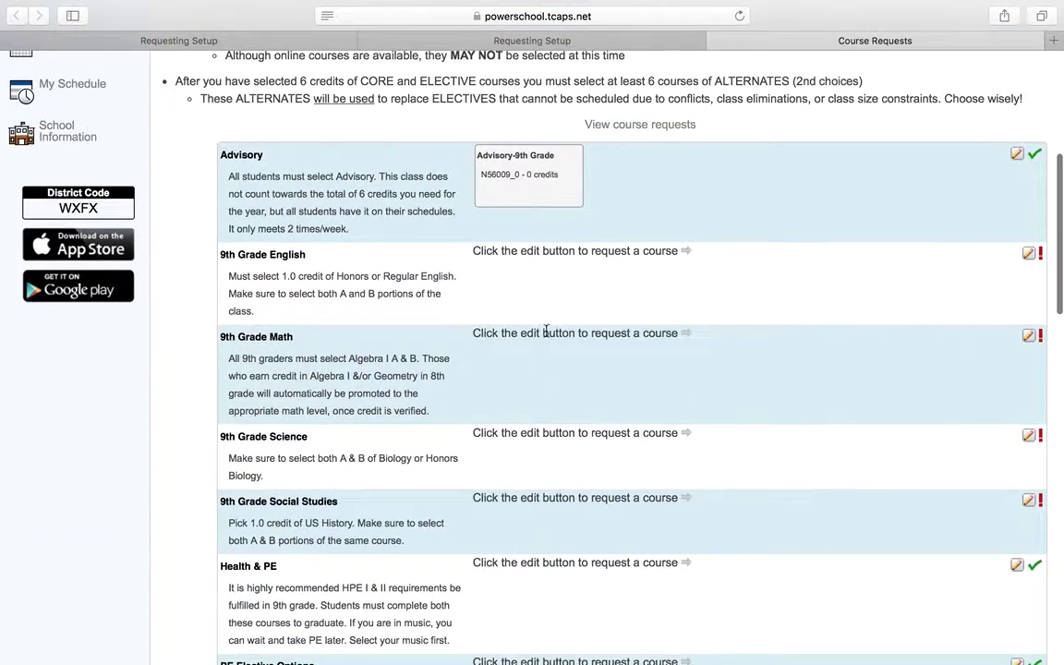
left_click(1029, 255)
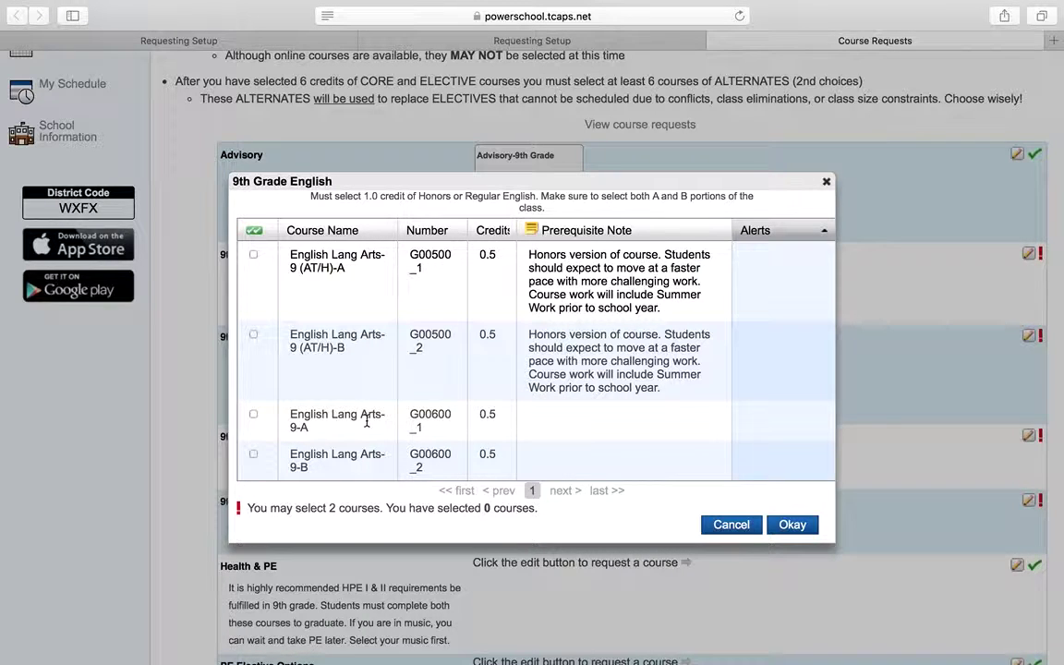
left_click(254, 258)
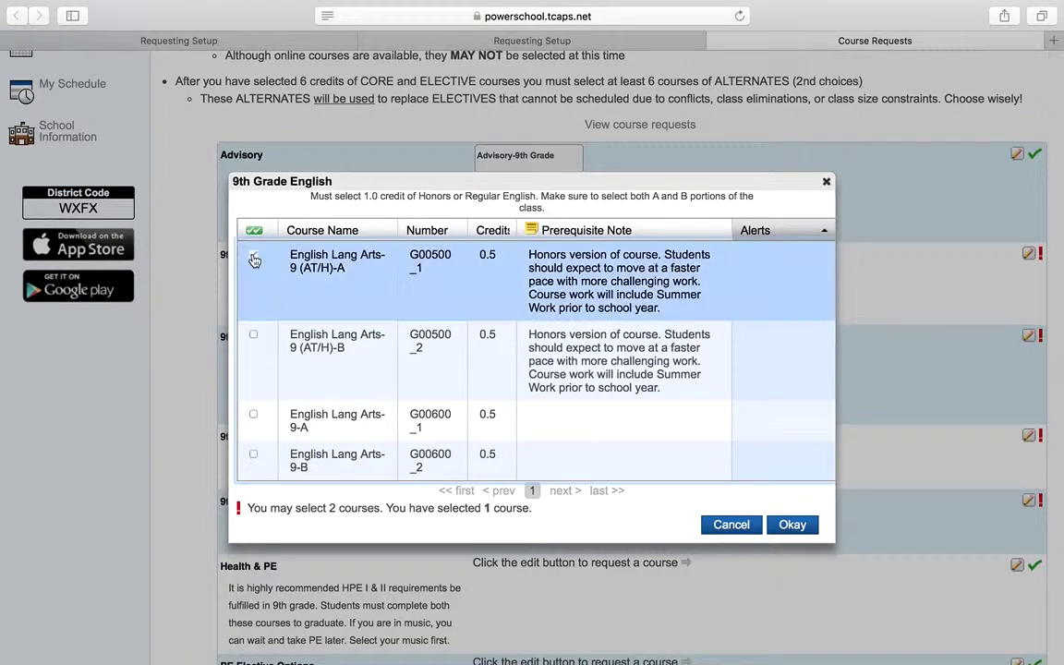
left_click(253, 337)
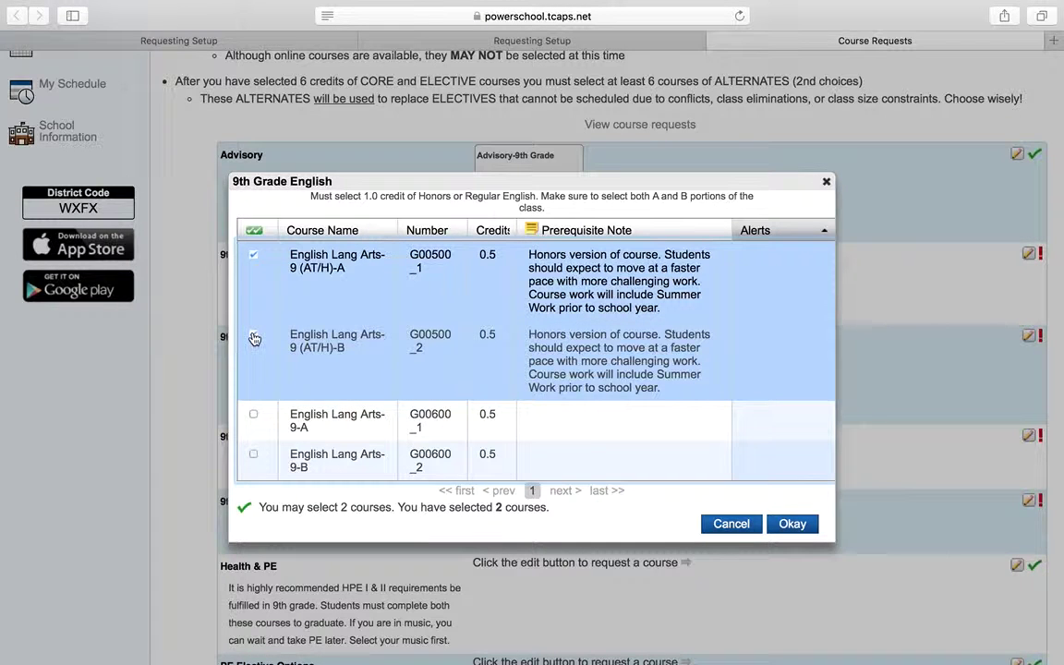
left_click(254, 338)
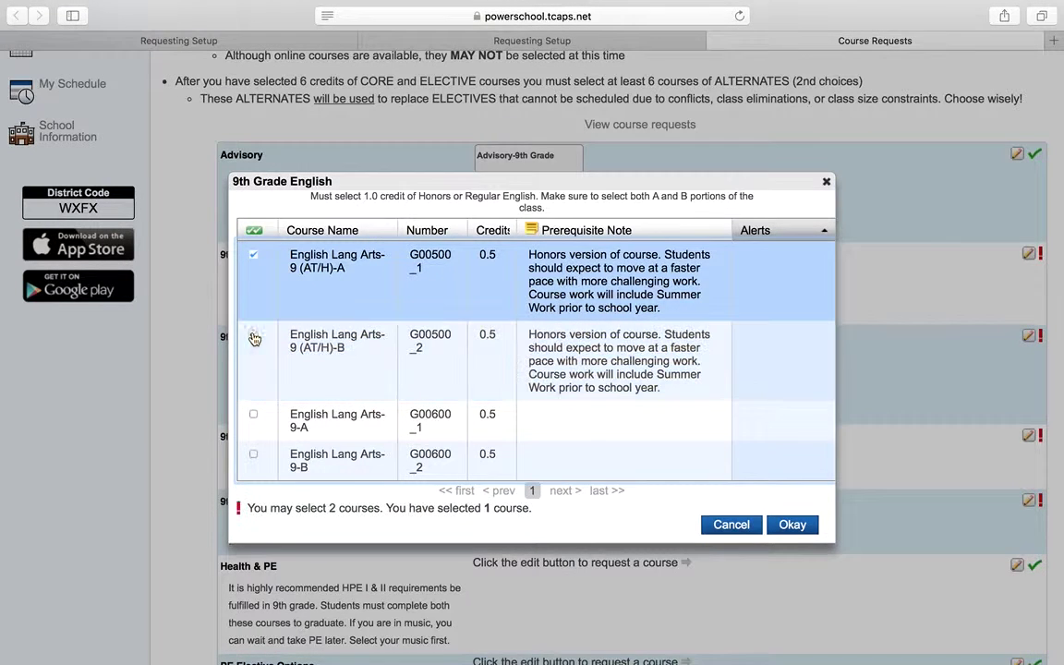
left_click(253, 257)
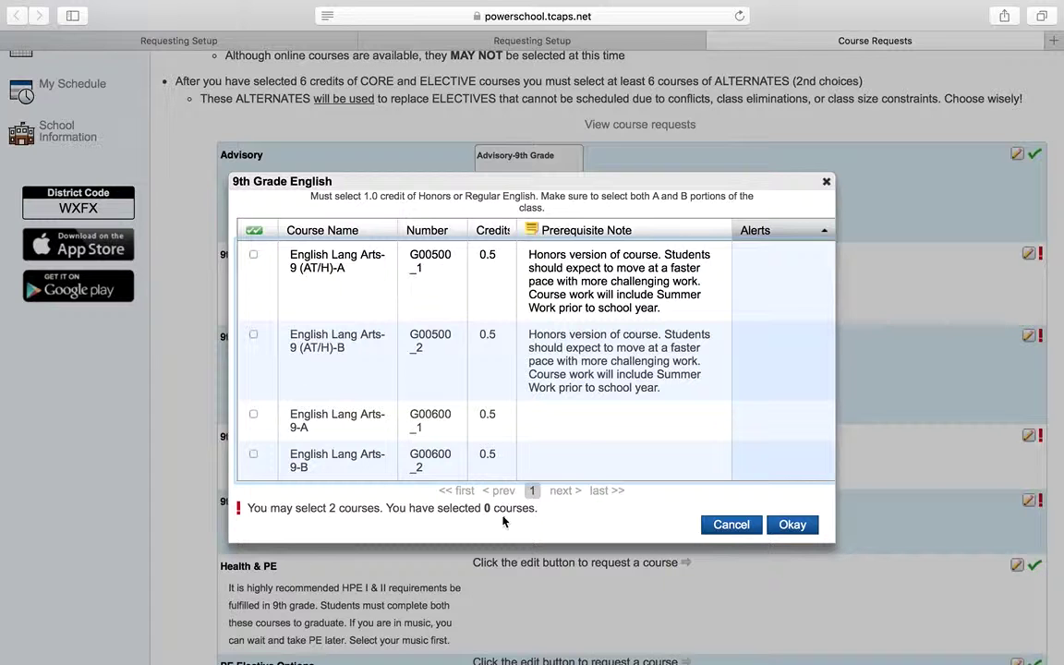
Step: Request English Lang Arts-9 (AT/H)-A and English Lang Arts-9 (AT/H)-B for 9th Grade English
left_click(253, 257)
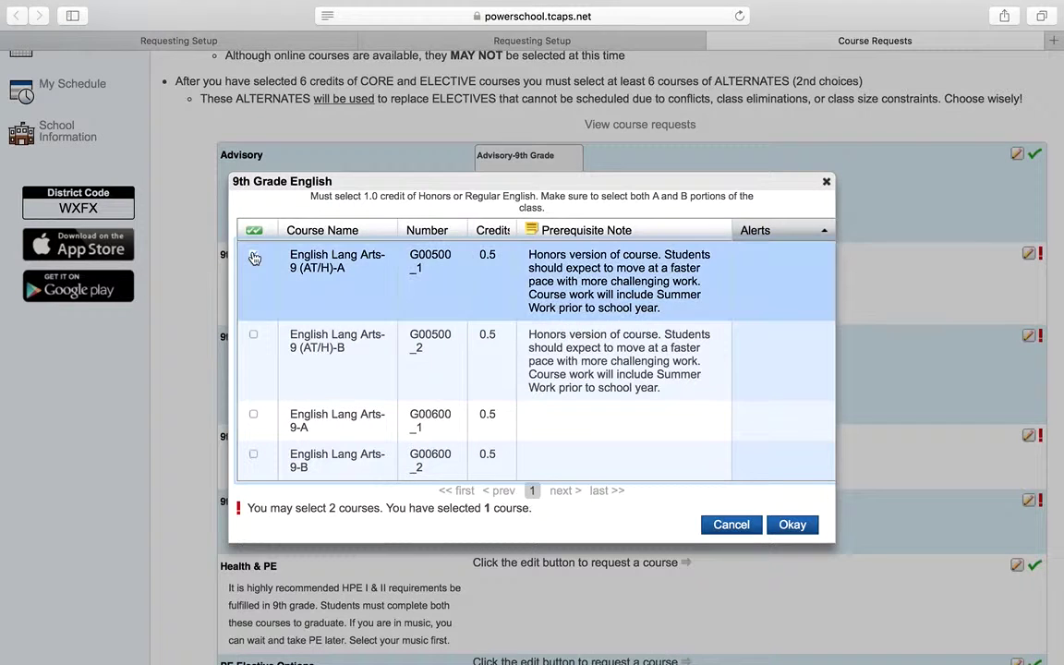
left_click(254, 338)
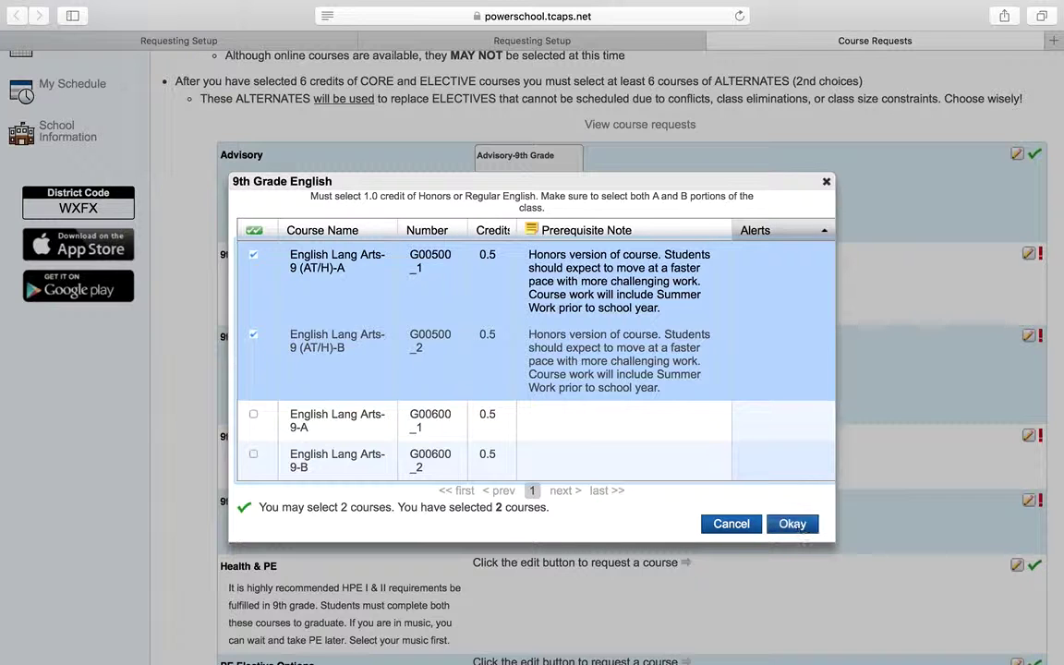
left_click(805, 527)
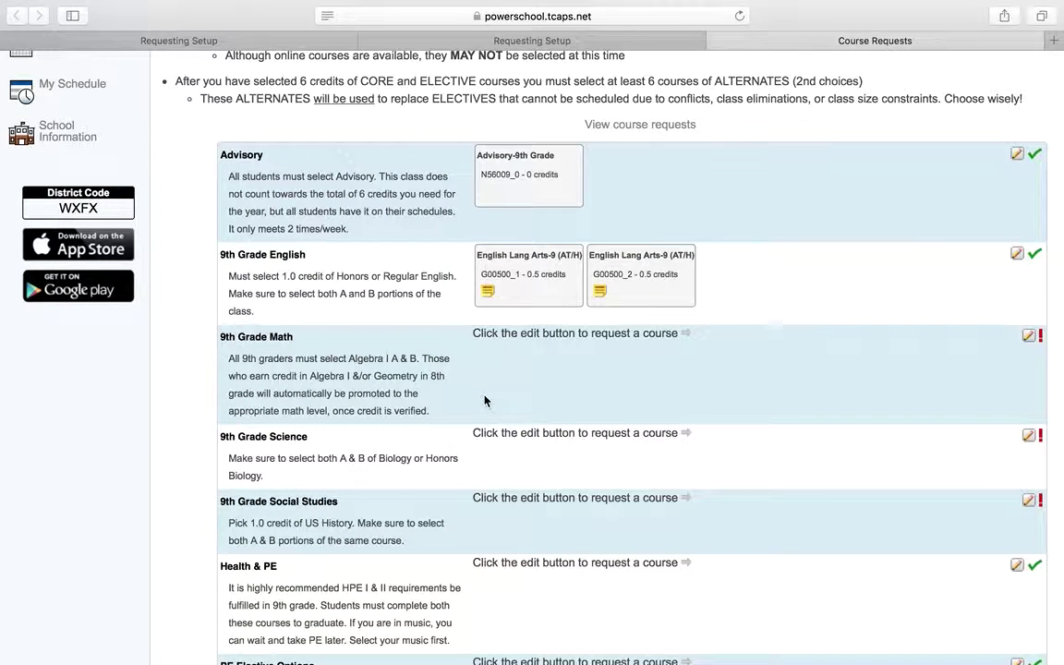
Step: Request Algebra I-A and Algebra I-B for the 9th Grade Math requirement
left_click(1028, 336)
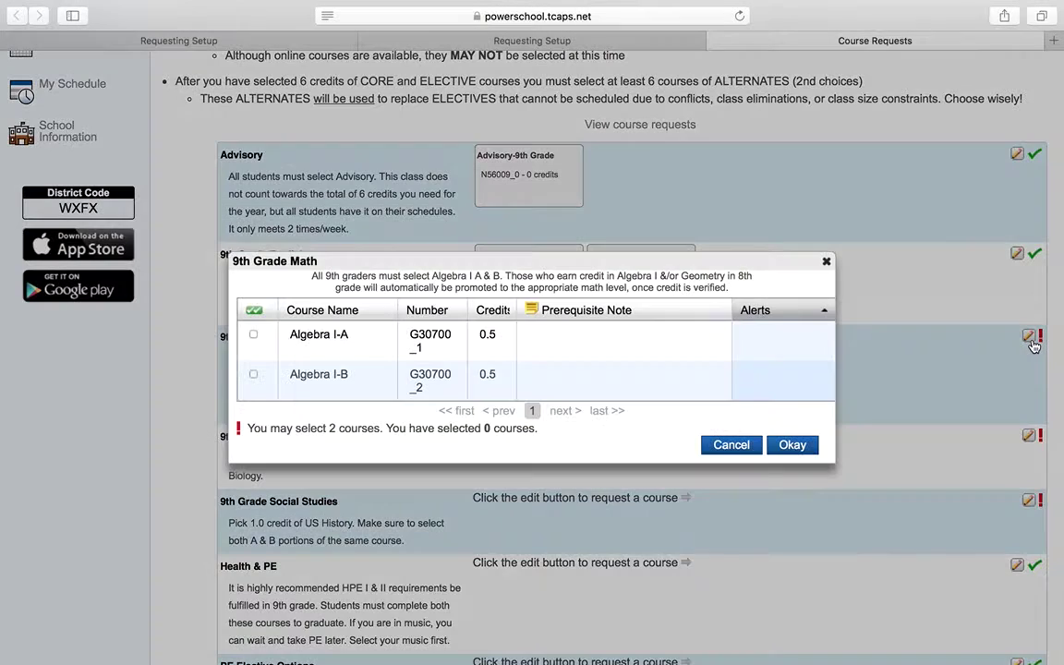
left_click(253, 334)
left_click(253, 375)
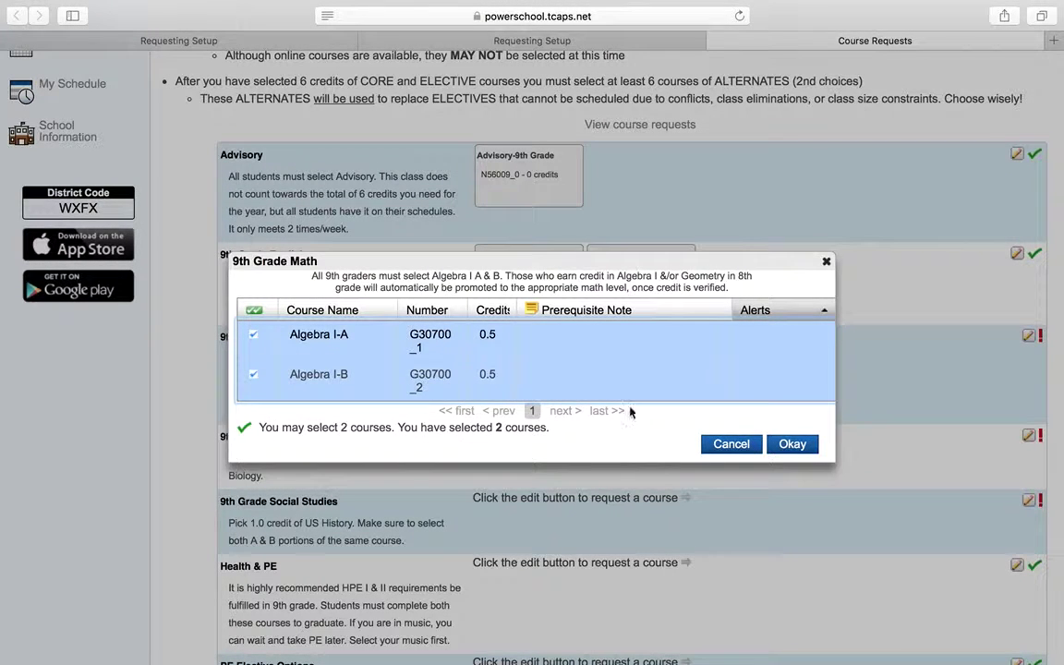
left_click(792, 444)
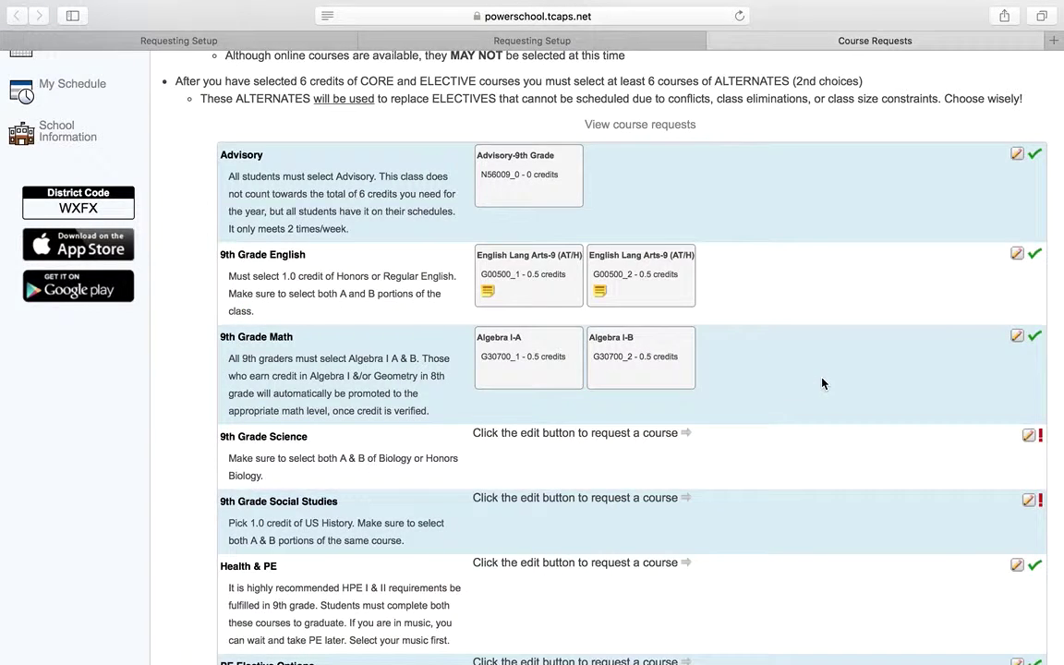
Step: Request the regular Biology-A and Biology-B courses for the 9th Grade Science requirement
scroll(813, 388, "down", 3)
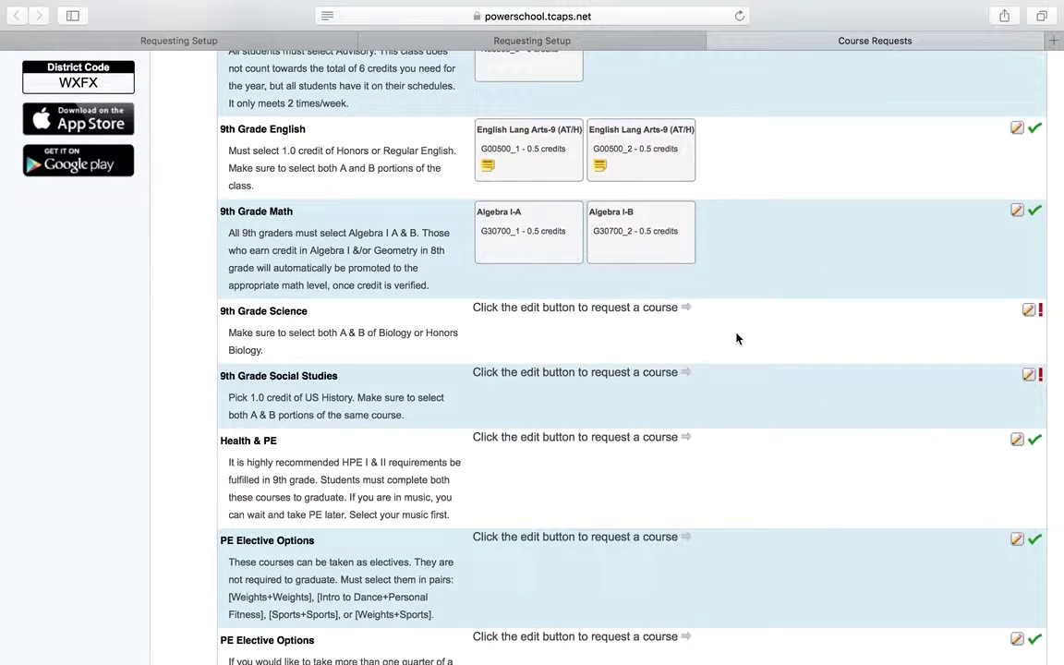
left_click(1027, 310)
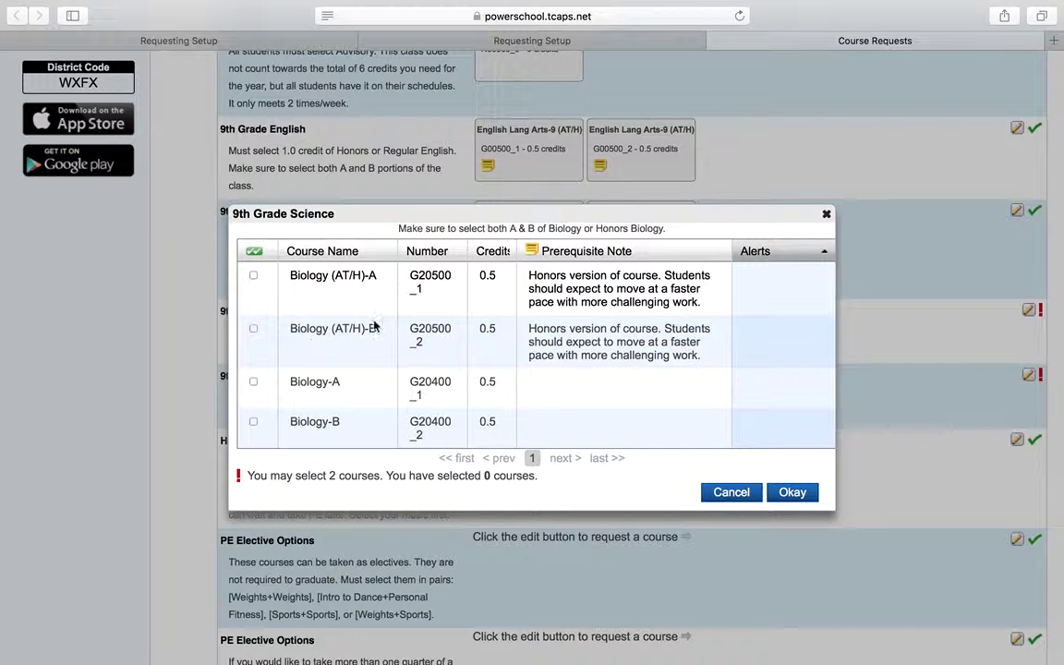
left_click(254, 390)
left_click(253, 424)
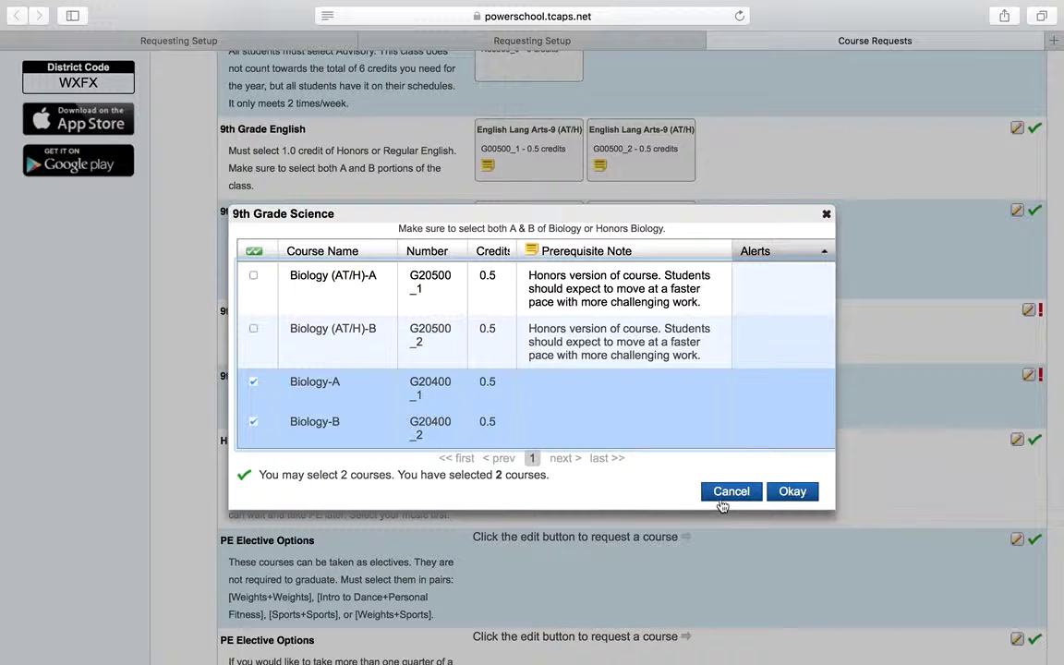
left_click(785, 491)
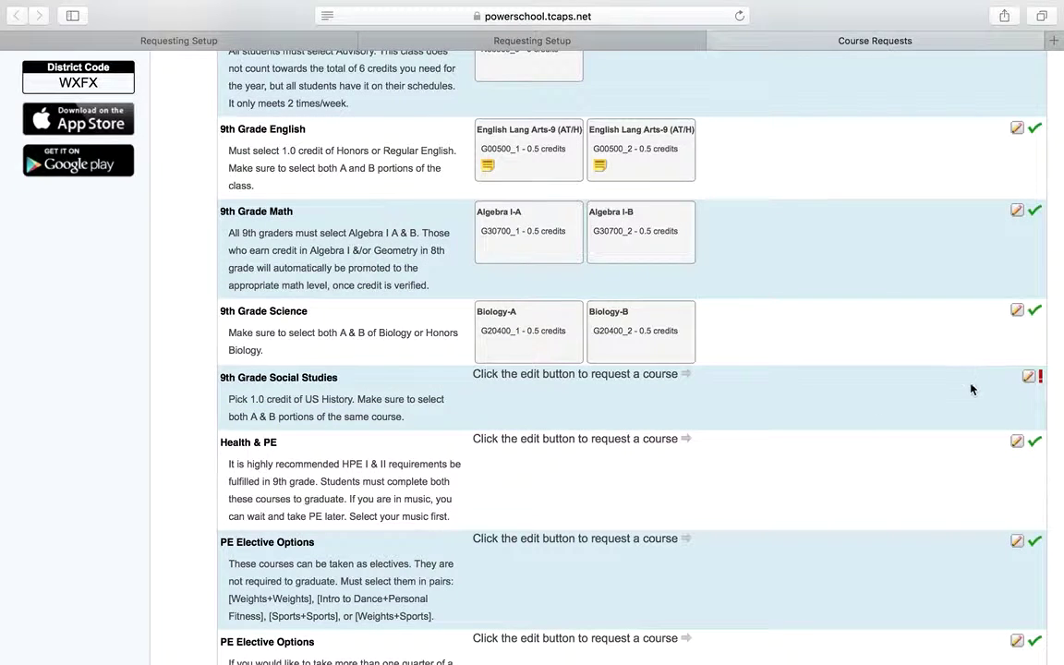
Step: Request the regular US History/Geography-A and US History/Geography-B courses for 9th Grade Social Studies
left_click(1029, 379)
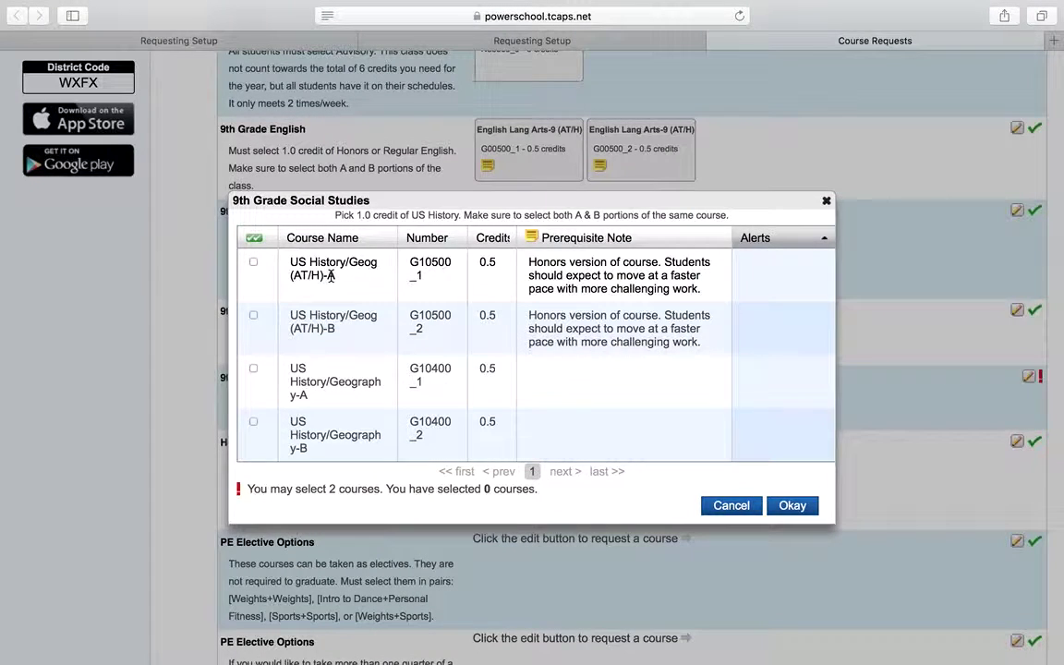
left_click(253, 369)
left_click(255, 423)
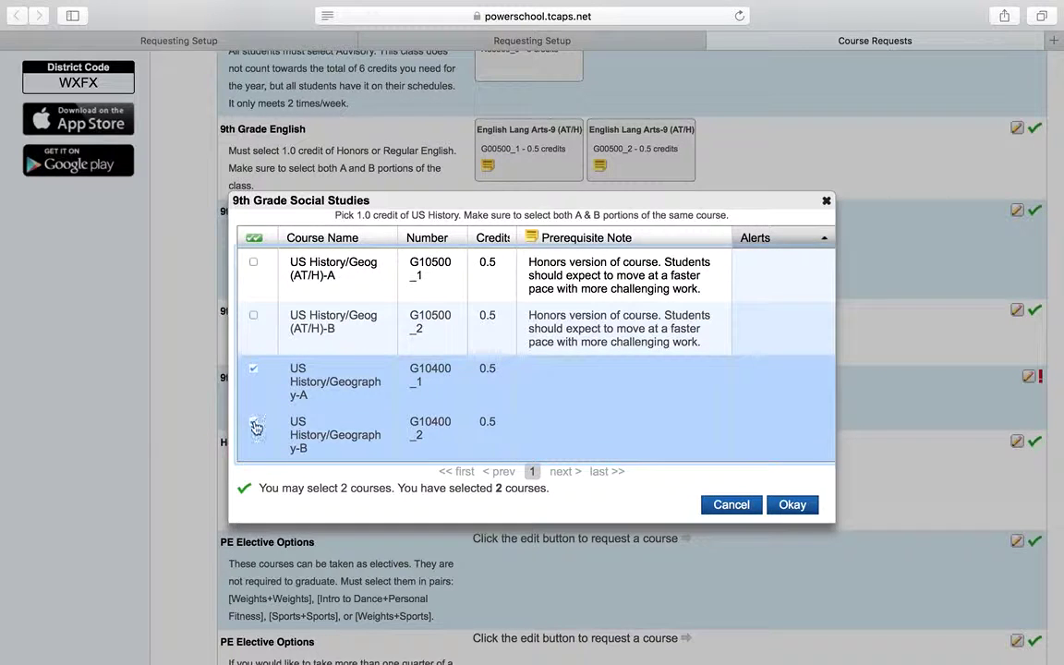
left_click(792, 506)
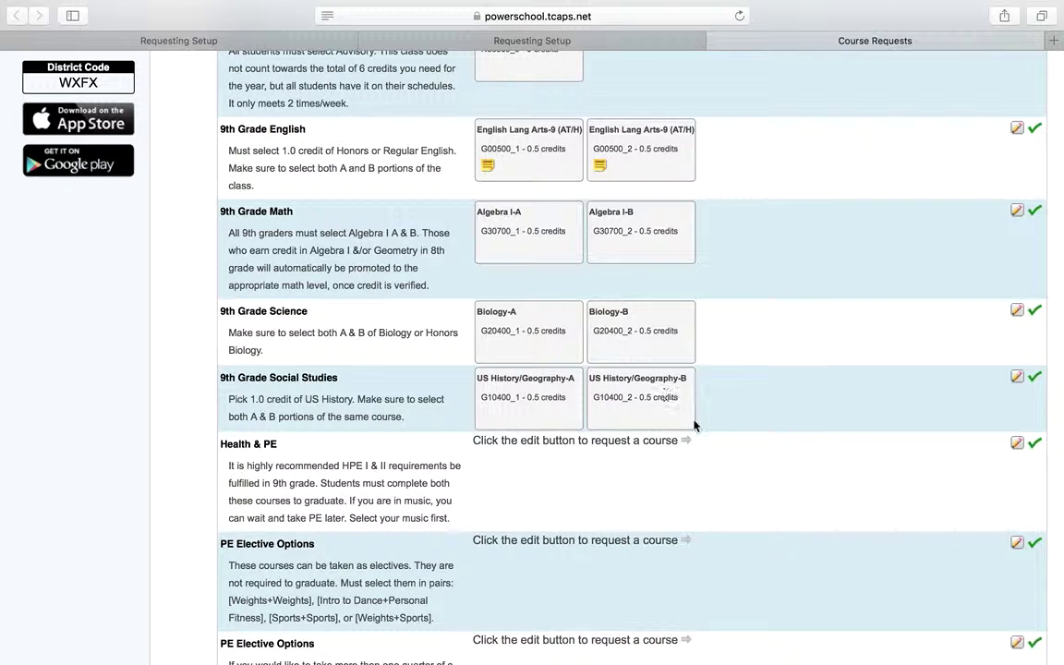
Step: Request Health/Physical Education I and Health/Physical Education II in the Health & PE section
scroll(694, 425, "down", 2)
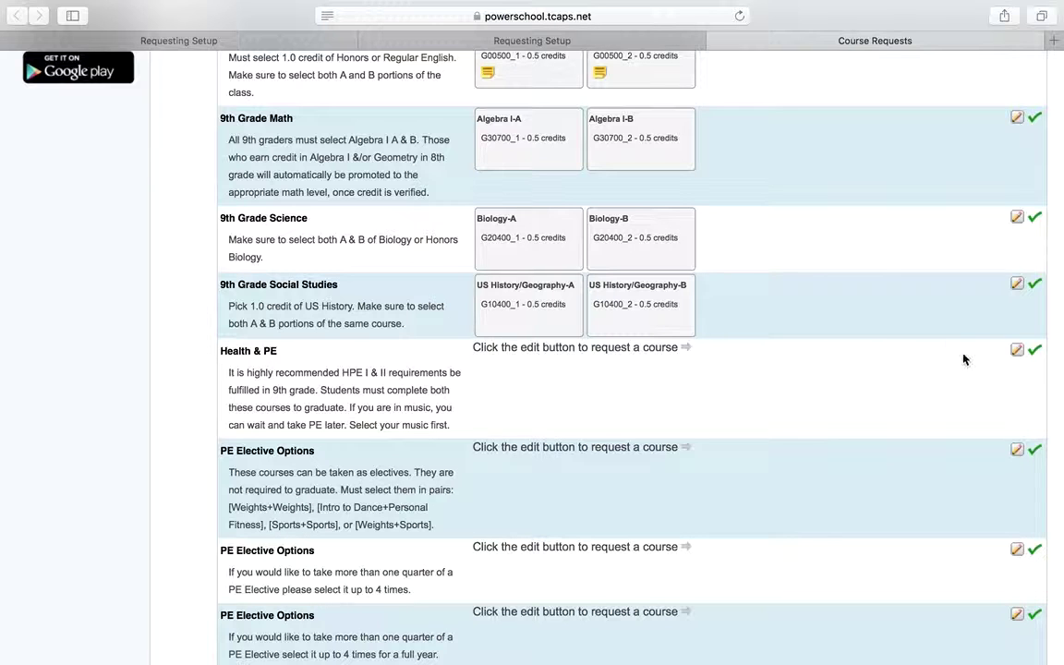
left_click(1019, 352)
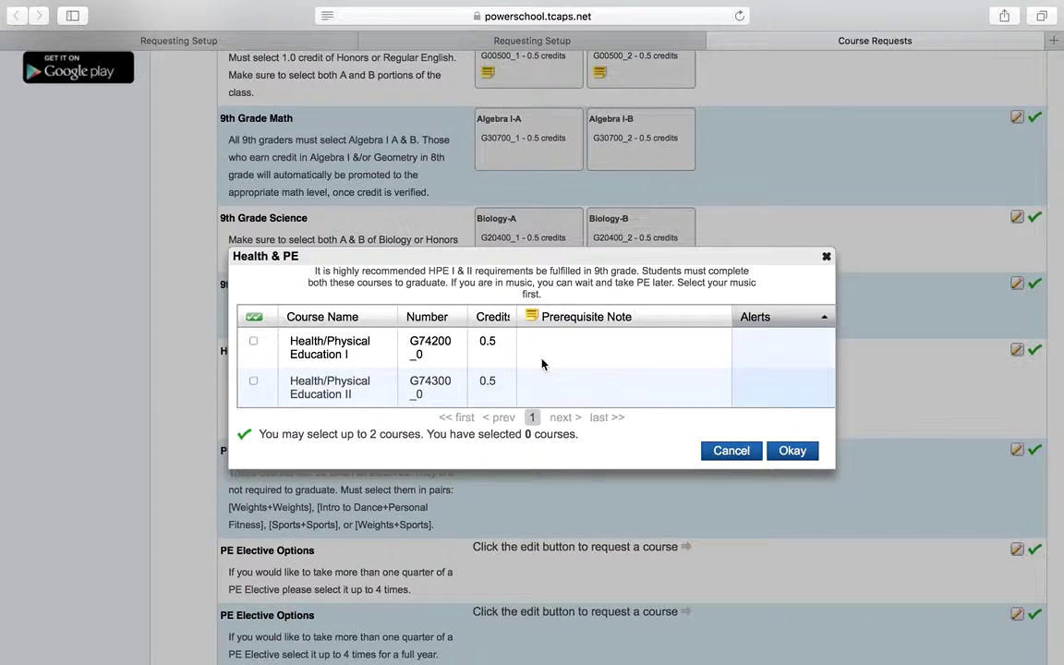
left_click(254, 341)
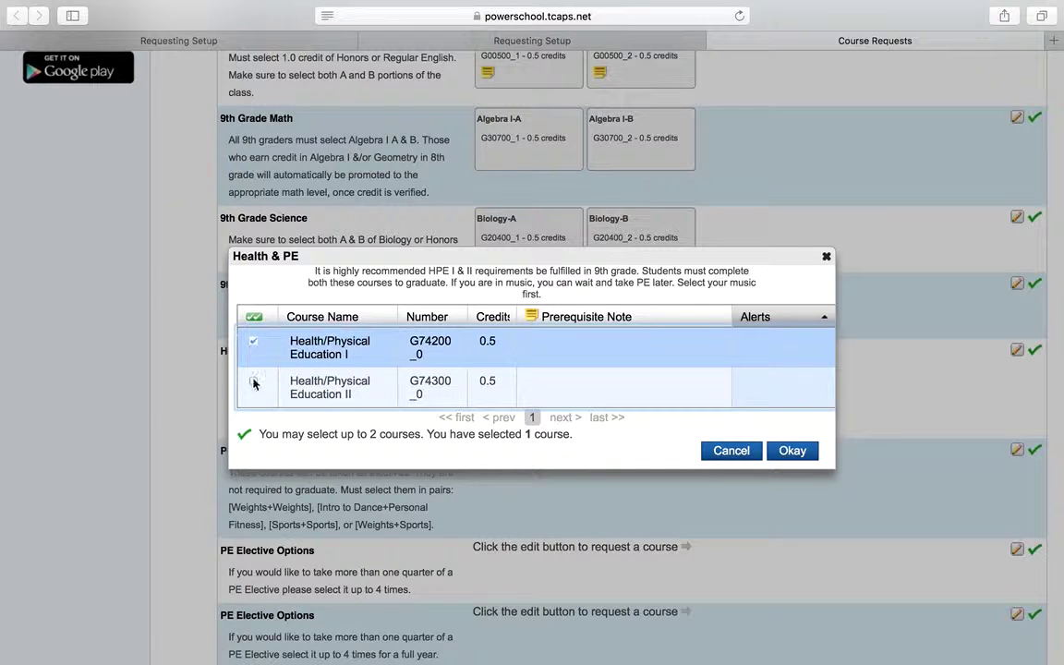
left_click(254, 381)
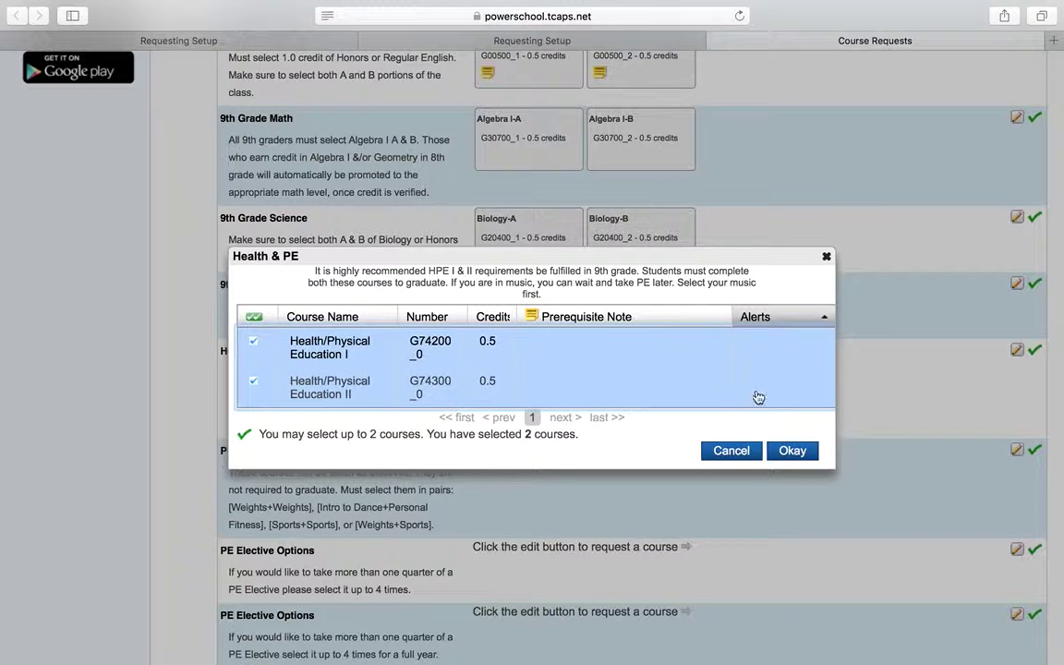
left_click(801, 451)
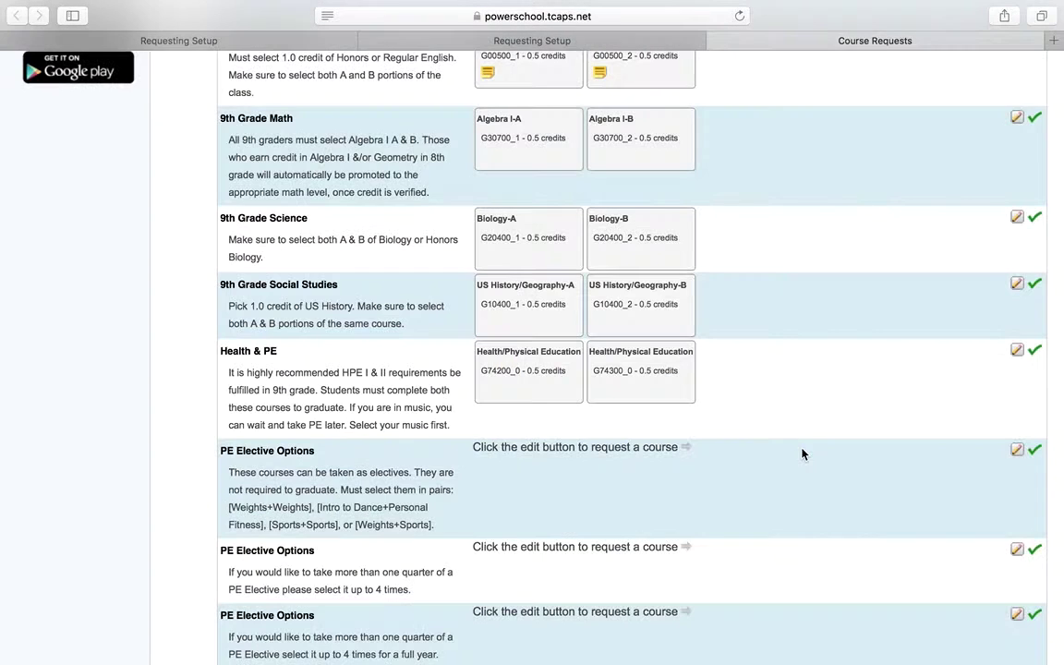
Step: Review the courses offered in the first PE Elective Options section and close the list without requesting any
scroll(858, 432, "down", 5)
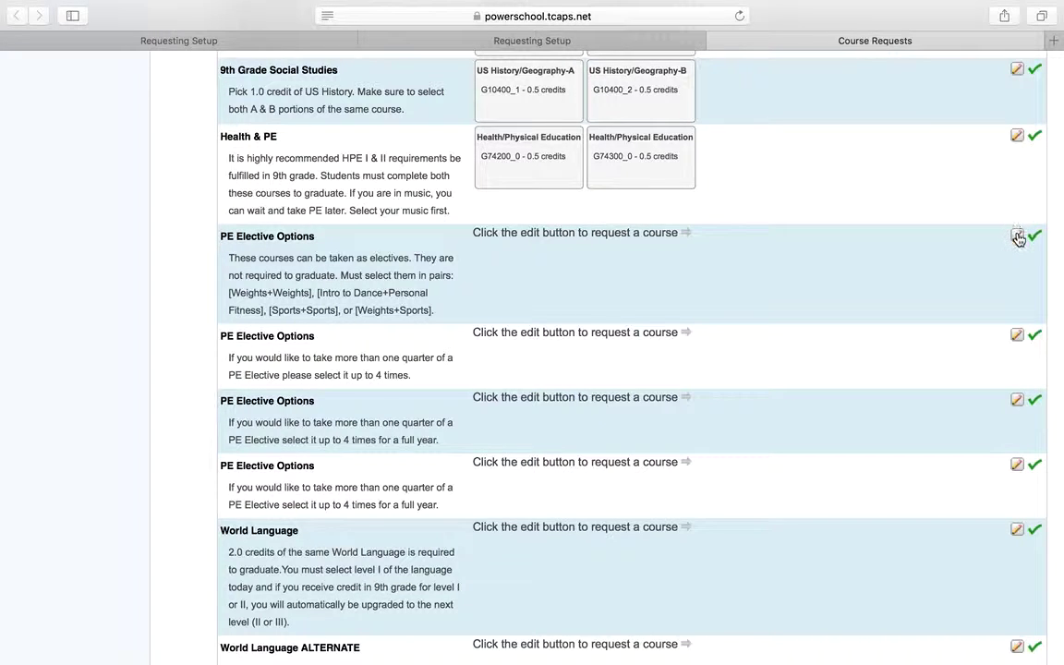
left_click(1017, 236)
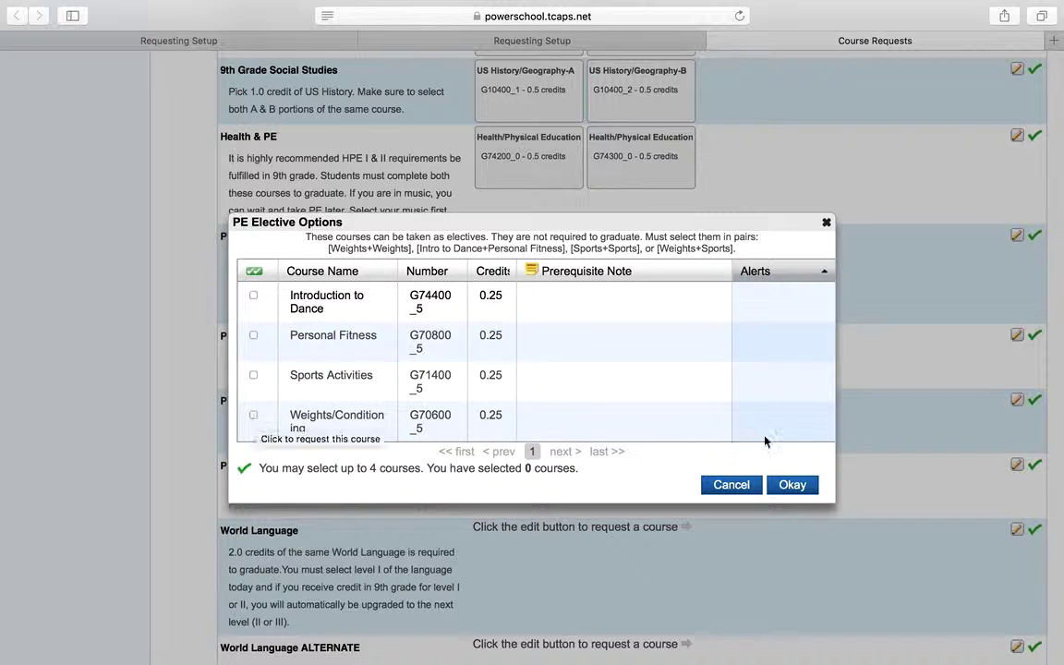
left_click(792, 485)
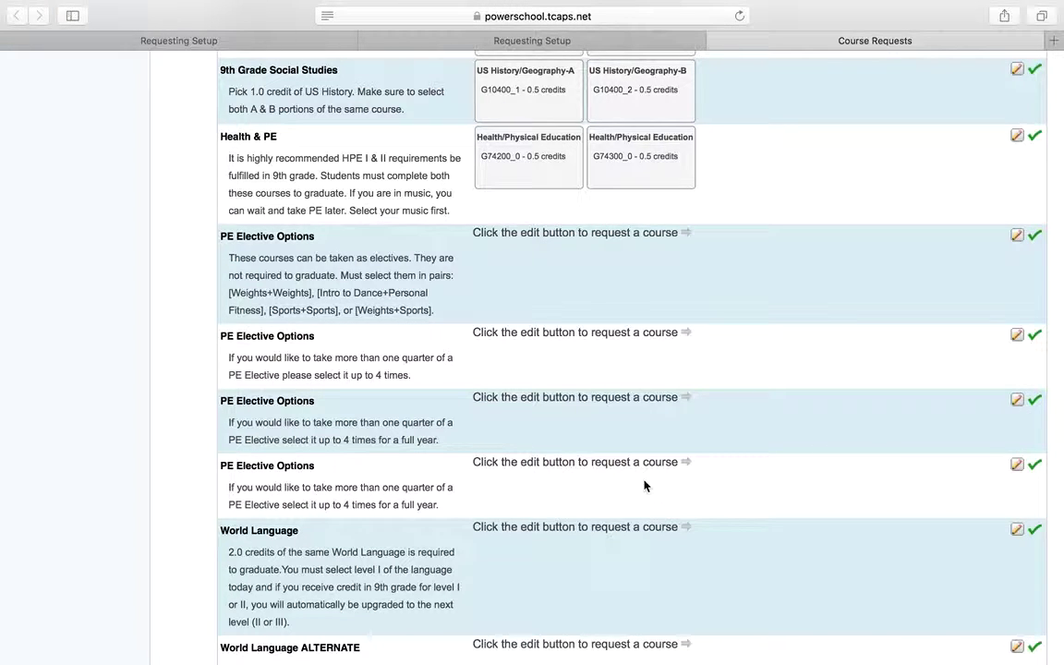
Step: Request Spanish I-A and Spanish I-B in the World Language section
scroll(419, 479, "down", 3)
scroll(400, 476, "down", 2)
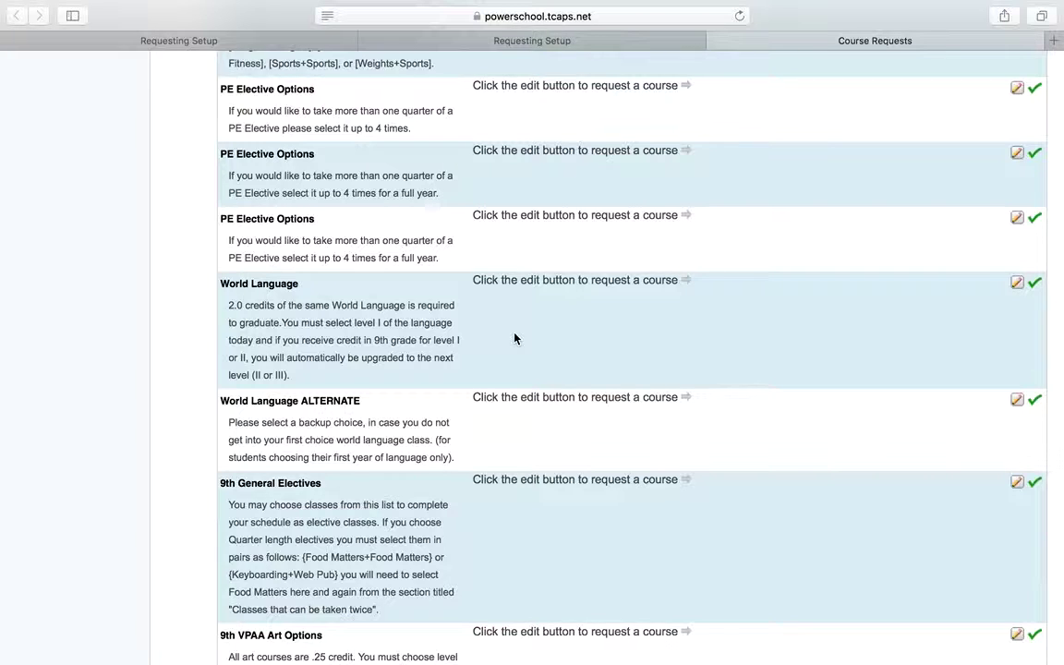
left_click(1016, 284)
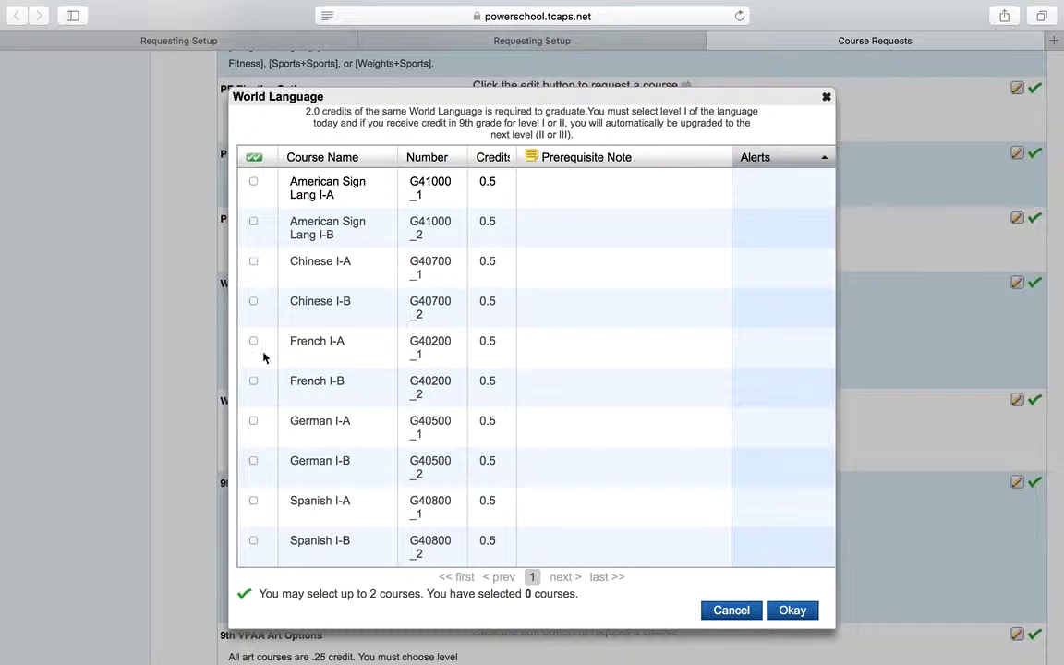
left_click(255, 502)
left_click(254, 541)
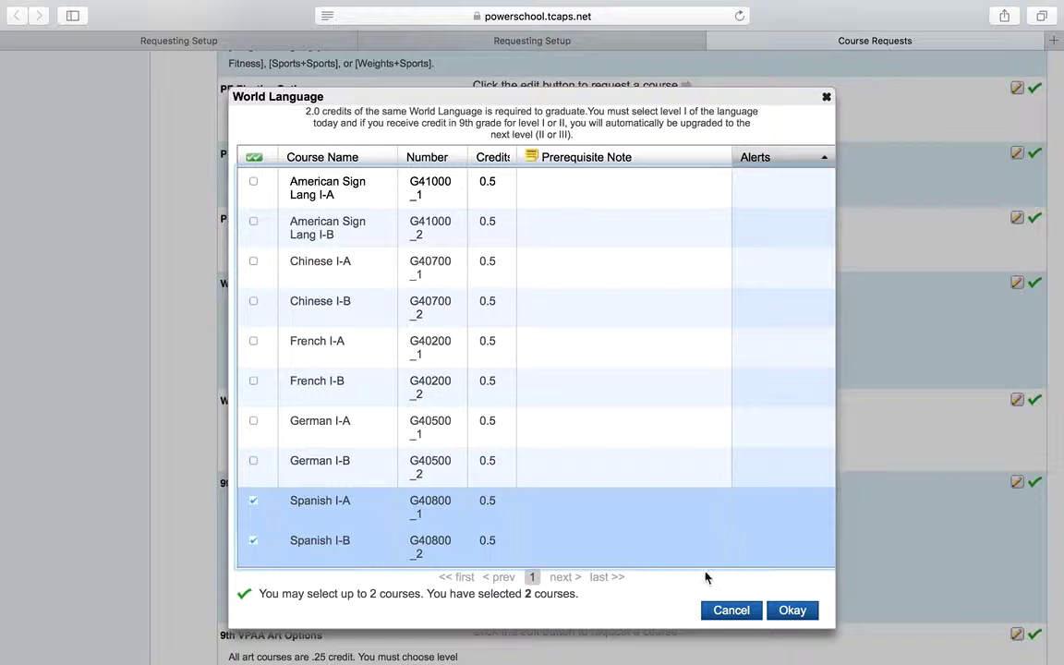
left_click(788, 610)
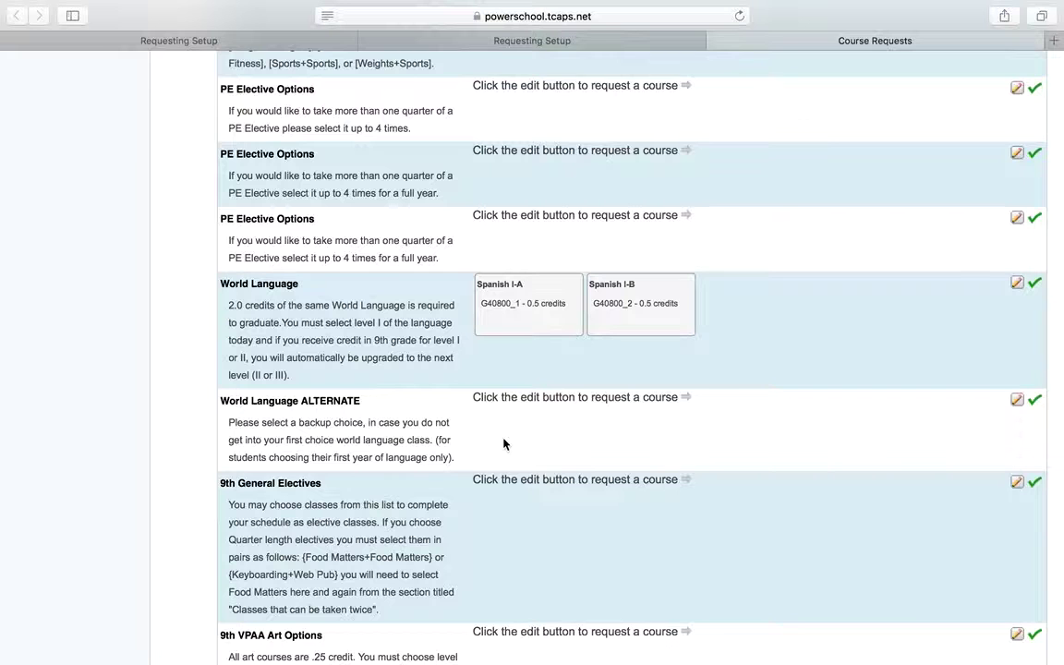
Step: Request American Sign Lang I-A and American Sign Lang I-B as the backup choice in the World Language ALTERNATE section
left_click(1016, 403)
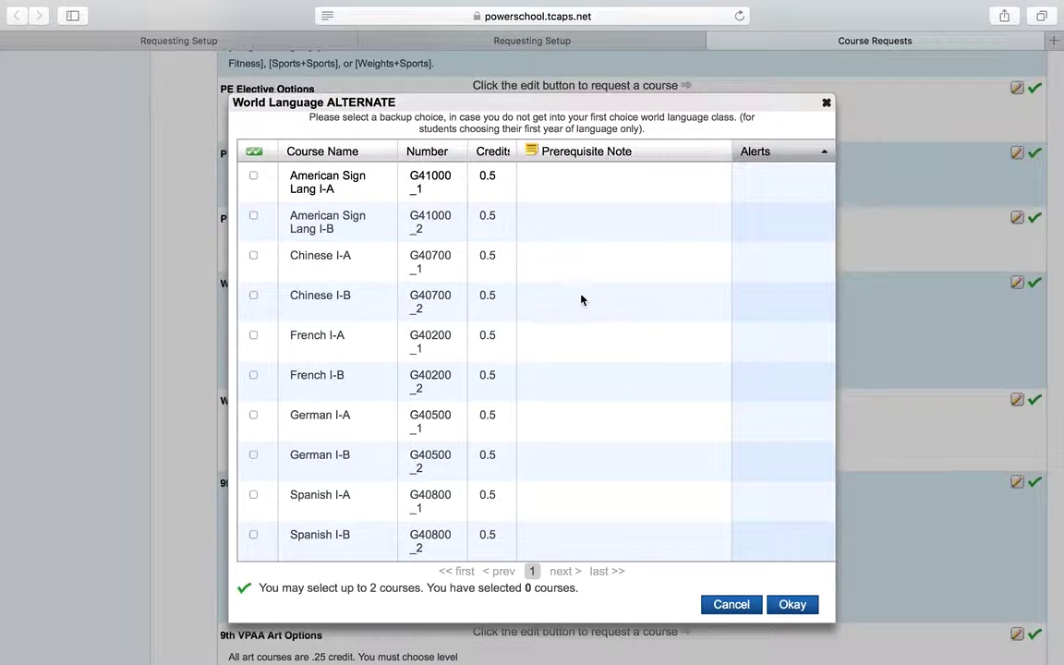
left_click(253, 175)
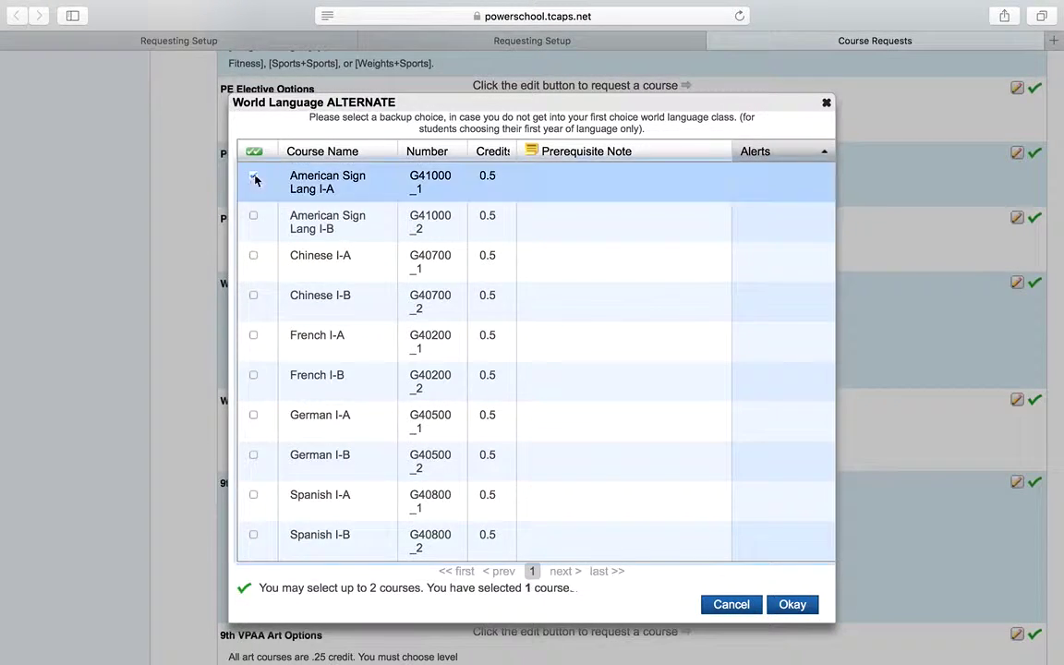
left_click(253, 218)
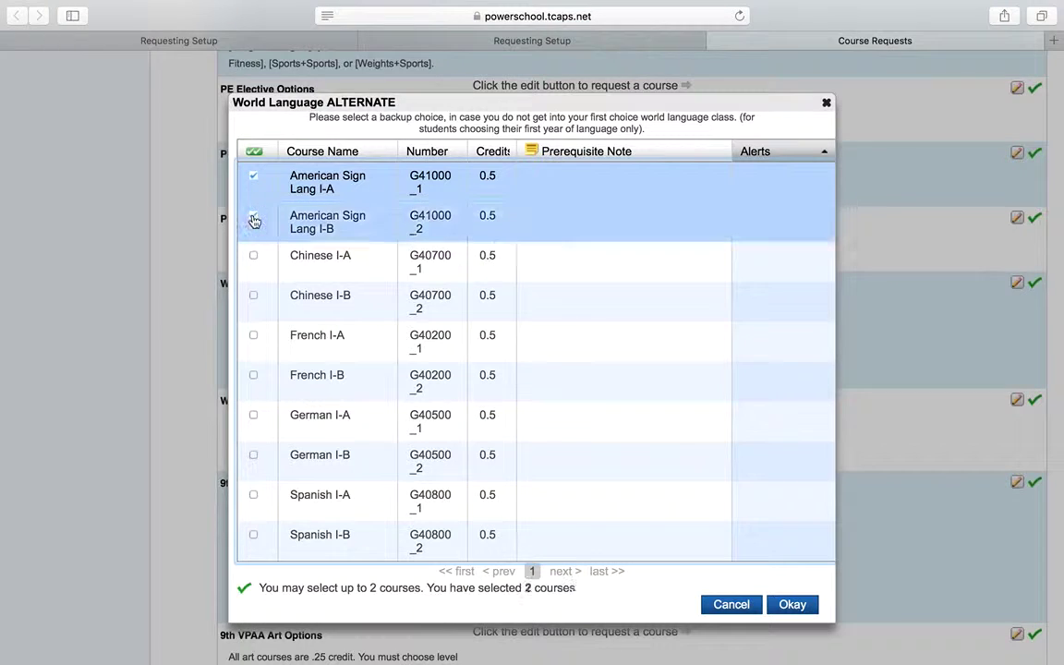
left_click(786, 606)
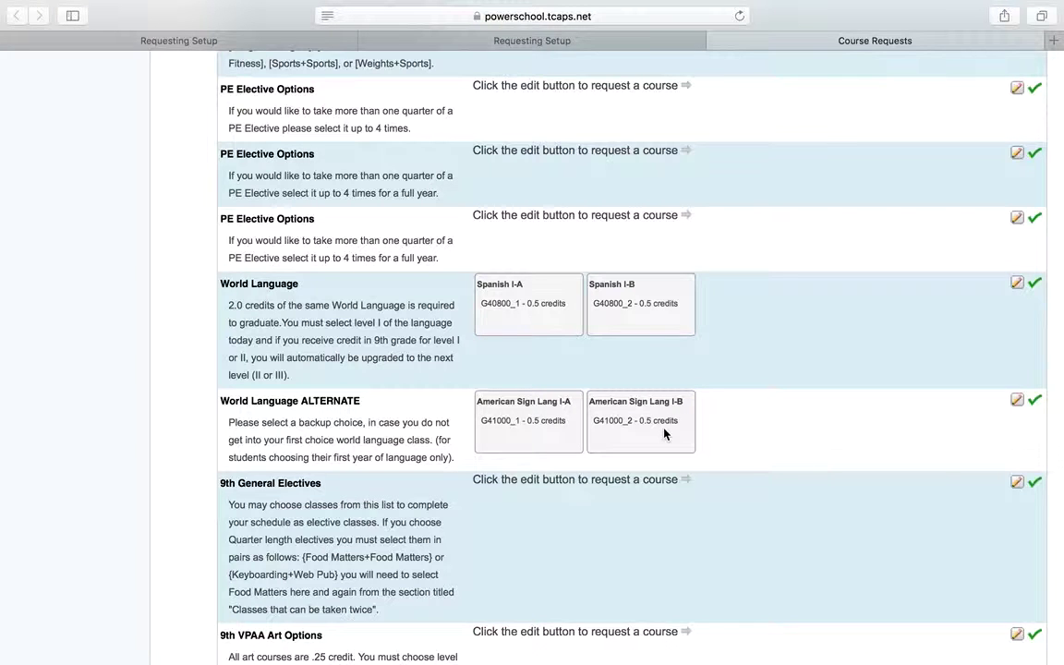
Step: Request Food Matters in the 9th General Electives section
scroll(515, 541, "down", 3)
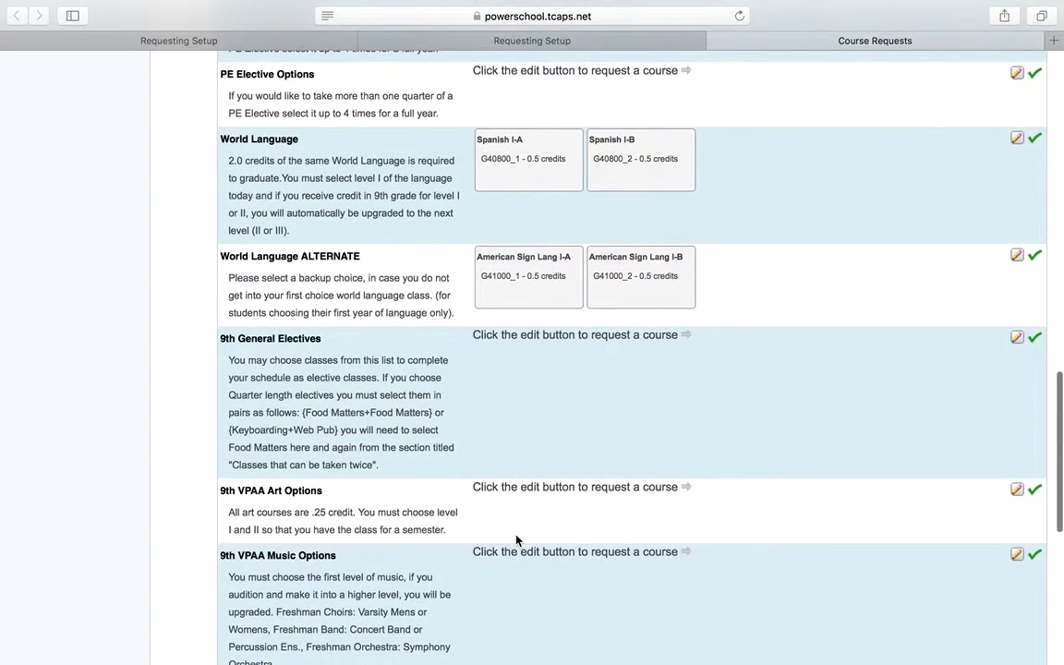
scroll(517, 540, "down", 1)
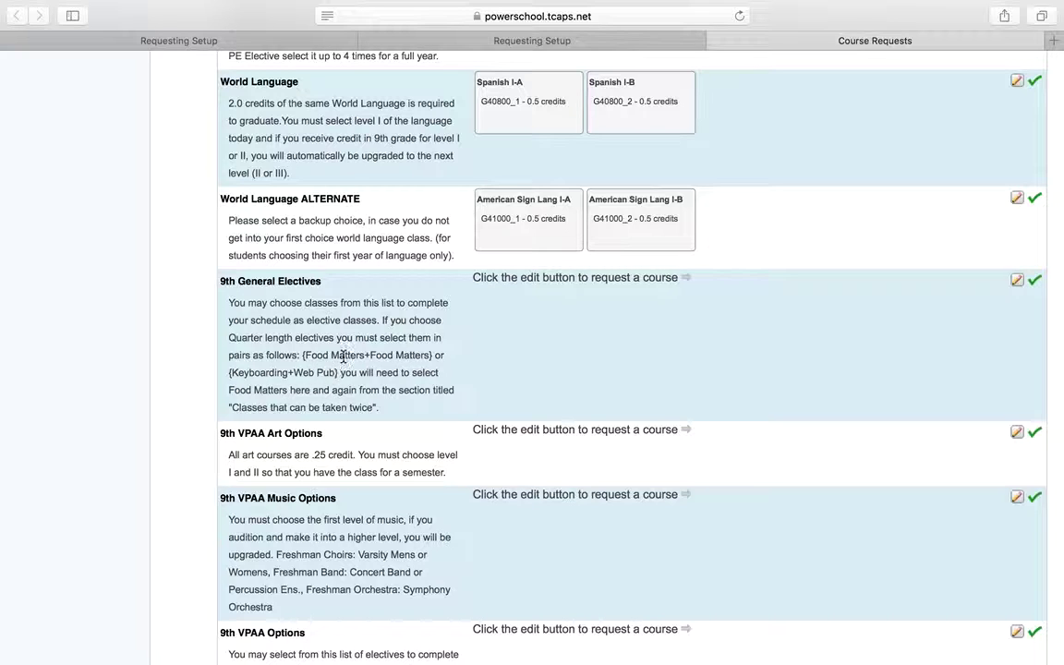
left_click(1017, 280)
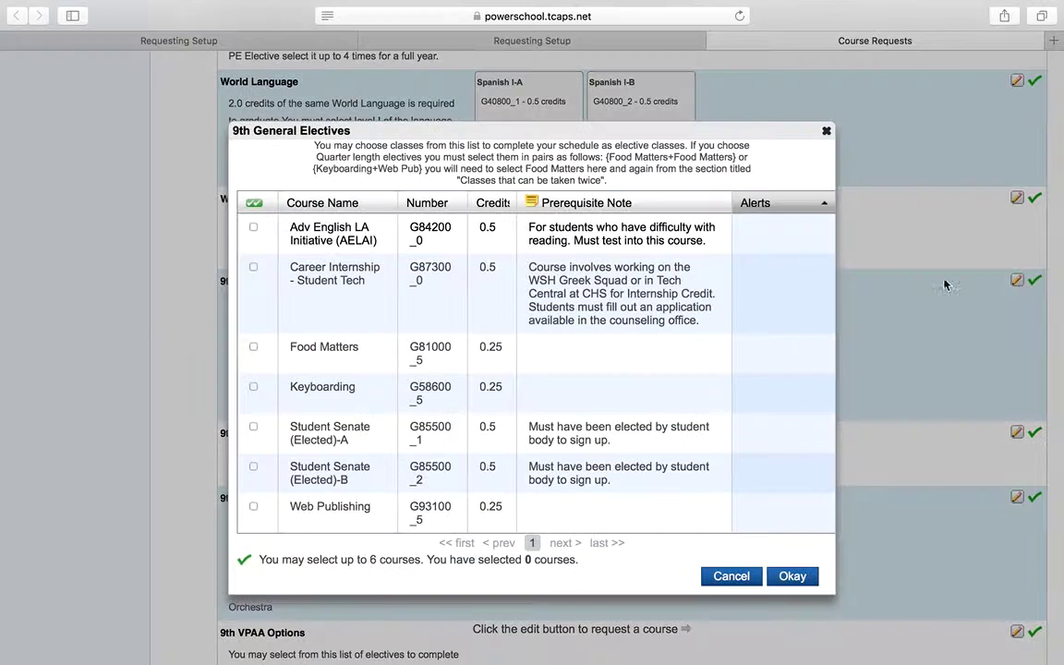
left_click(253, 348)
left_click(793, 576)
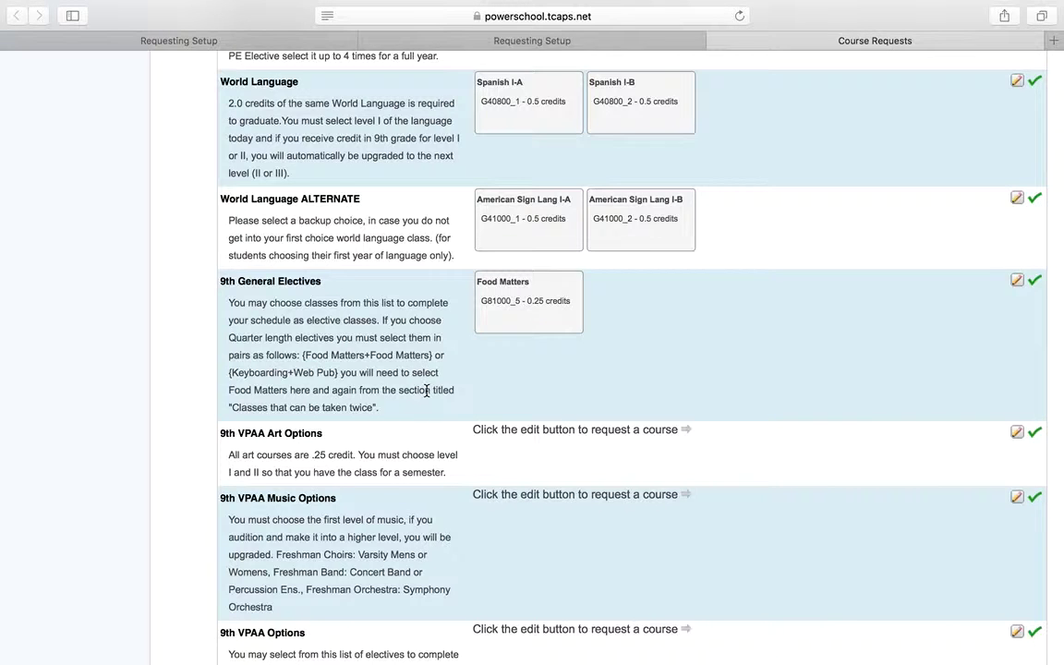
Step: Request Food Matters for a second time in the "Classes that can be taken twice" section
scroll(427, 392, "down", 8)
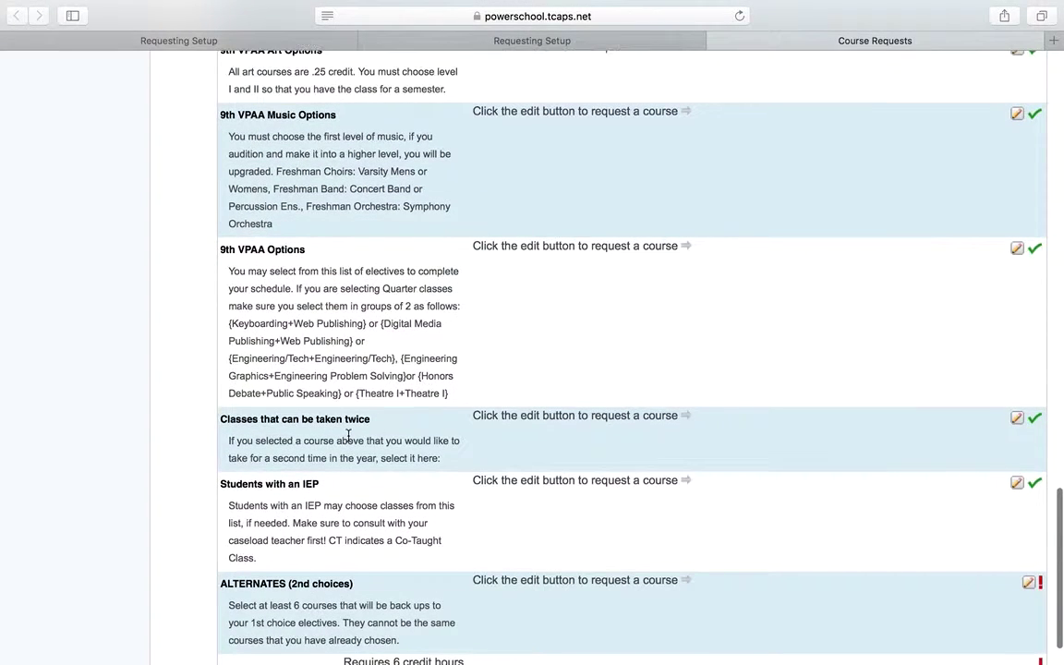
left_click(1015, 420)
left_click(253, 365)
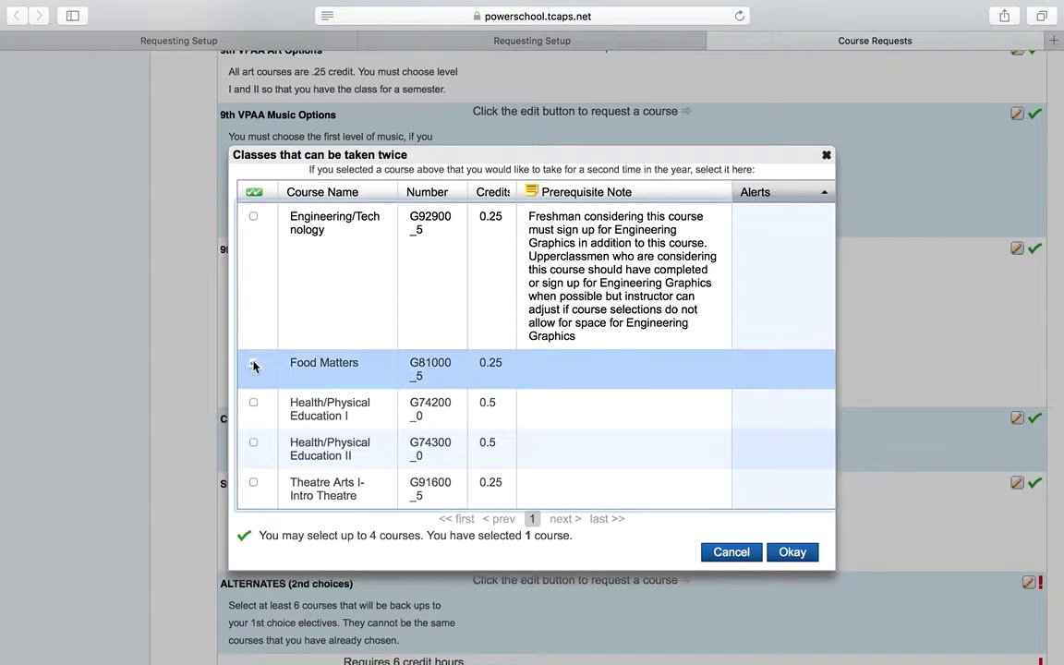
left_click(796, 558)
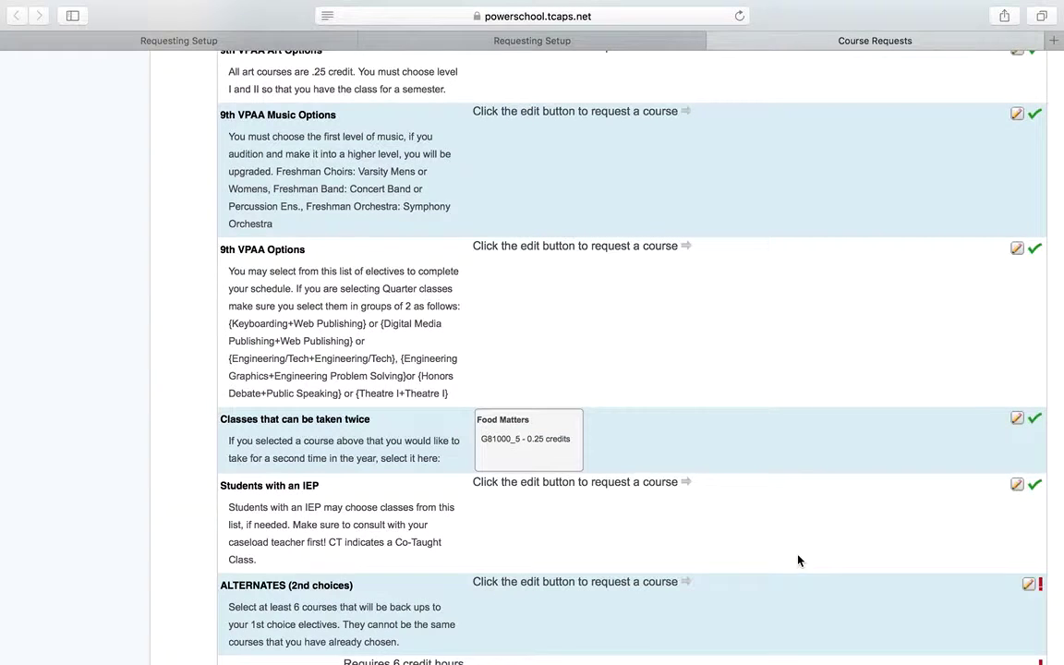
Step: Review the courses offered in 9th VPAA Art Options and close the list without requesting any
scroll(747, 435, "up", 5)
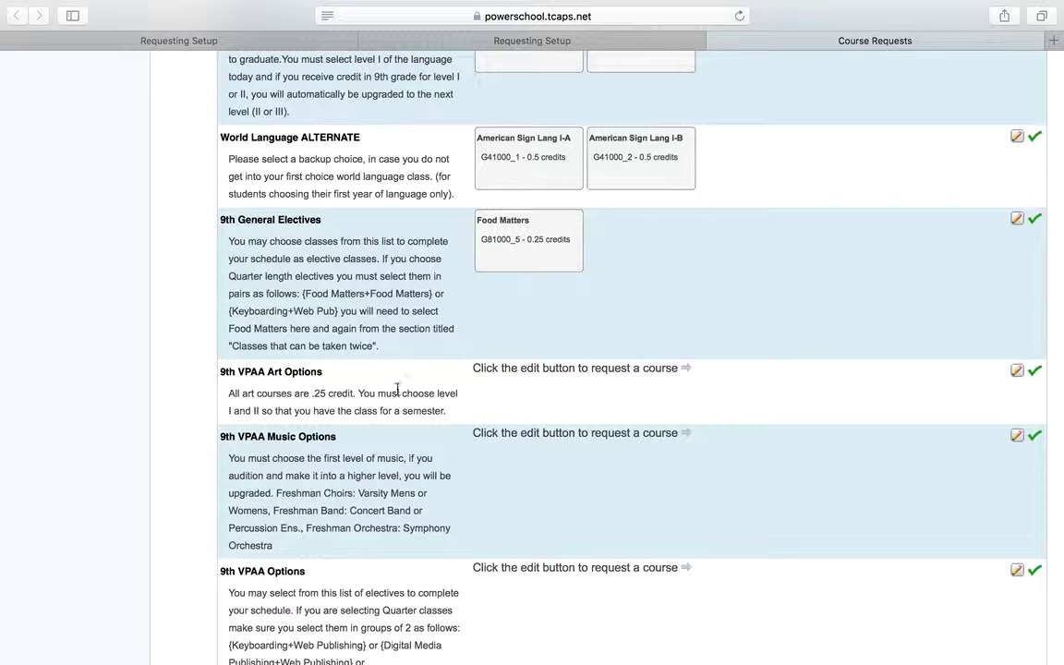
left_click(1016, 370)
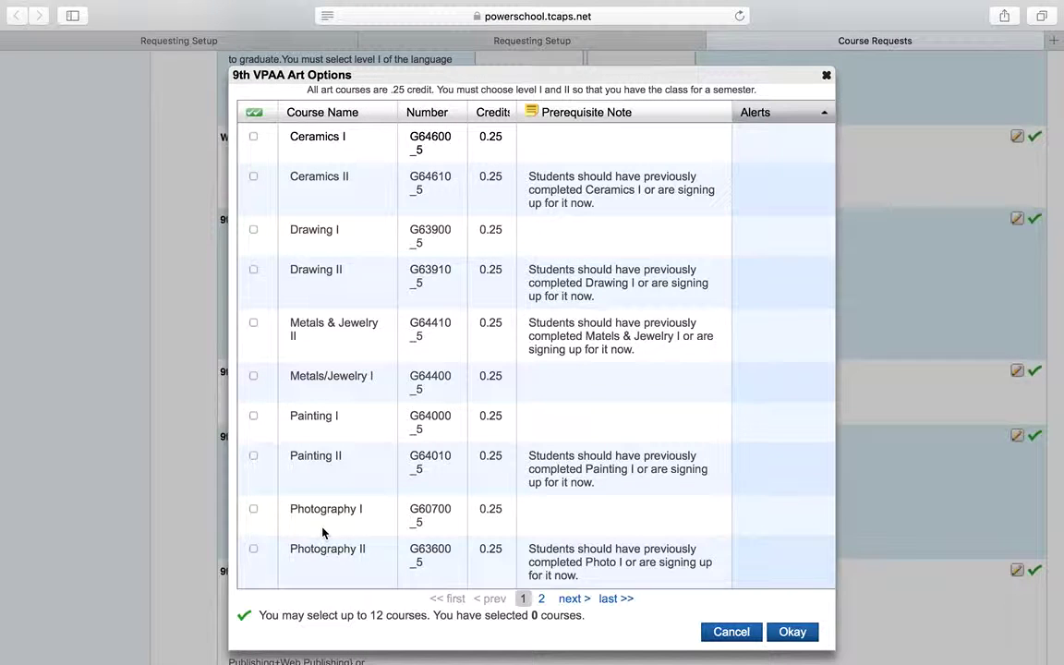
left_click(791, 632)
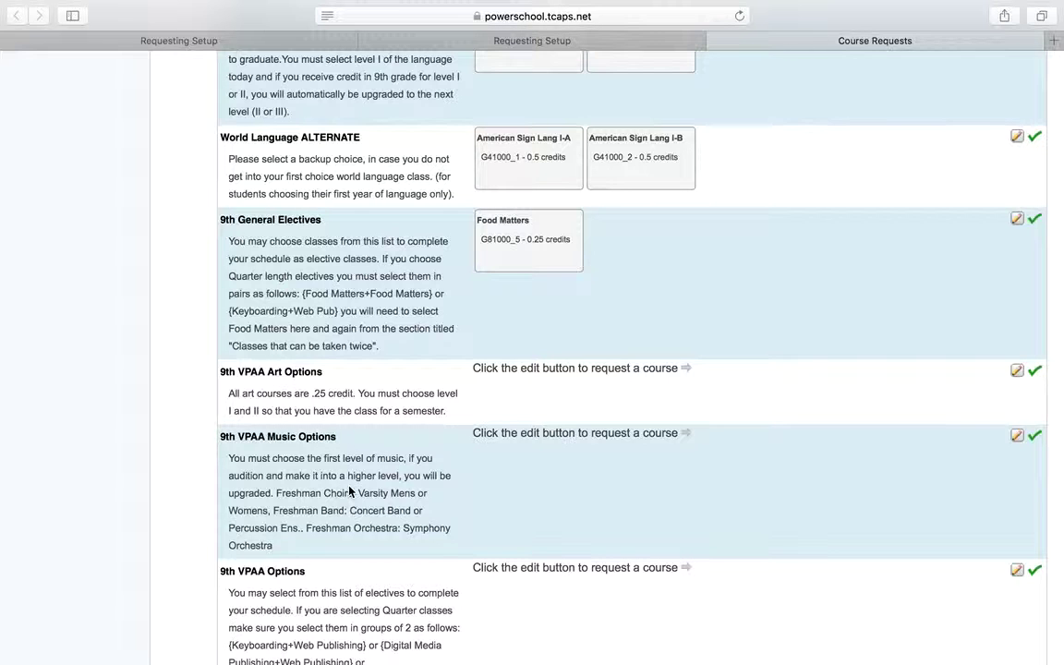
Step: Review the band, percussion, orchestra and choir courses in 9th VPAA Music Options and close the list without requesting any
scroll(350, 492, "down", 3)
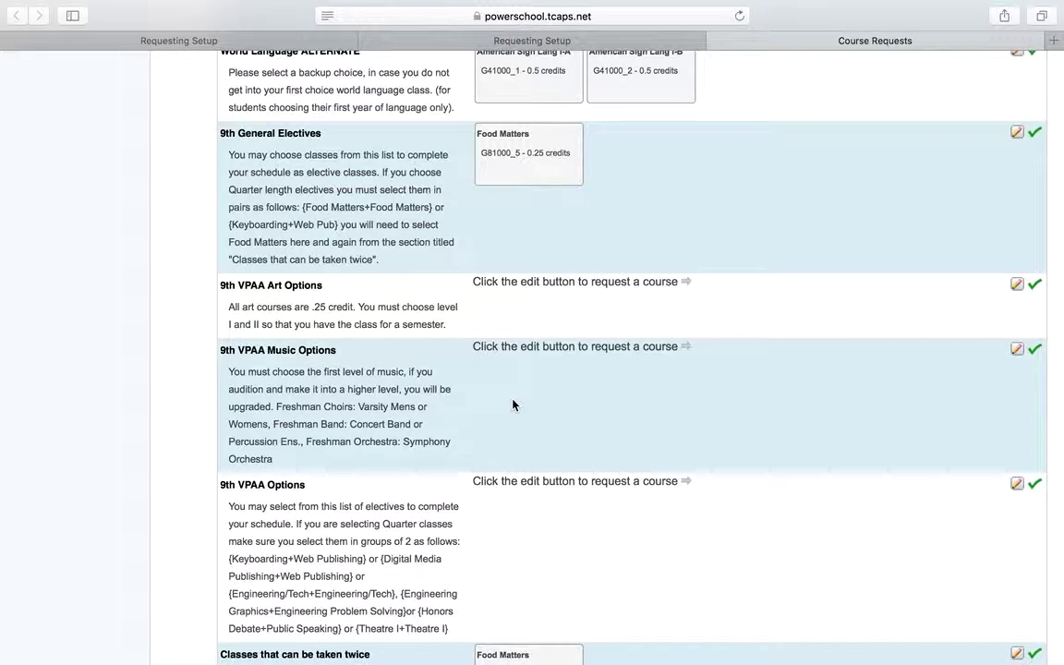
left_click(1015, 351)
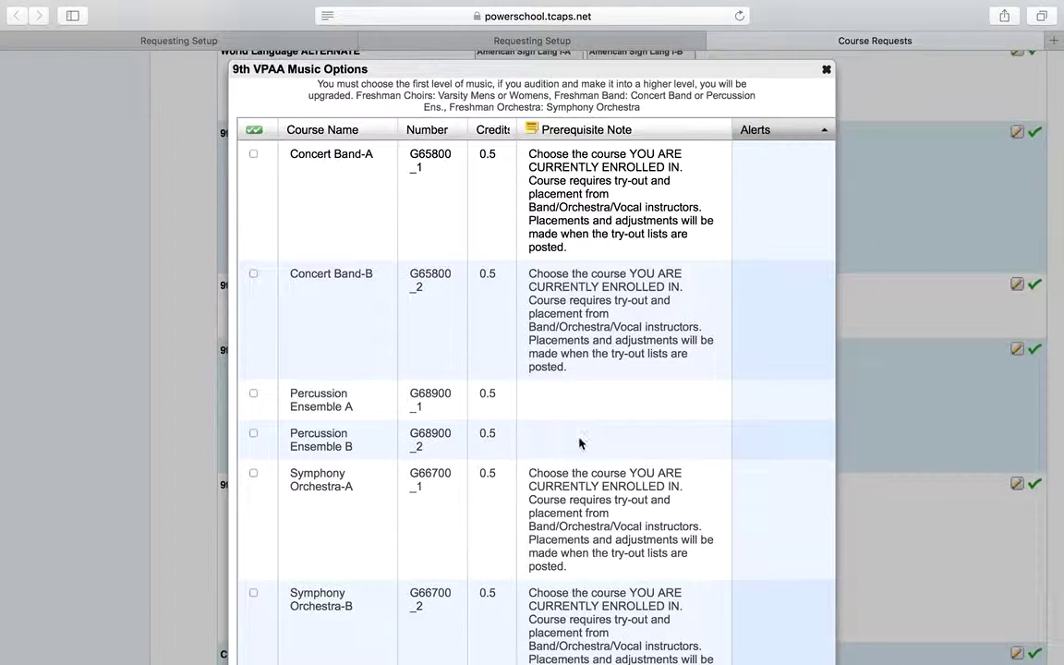
scroll(581, 447, "down", 3)
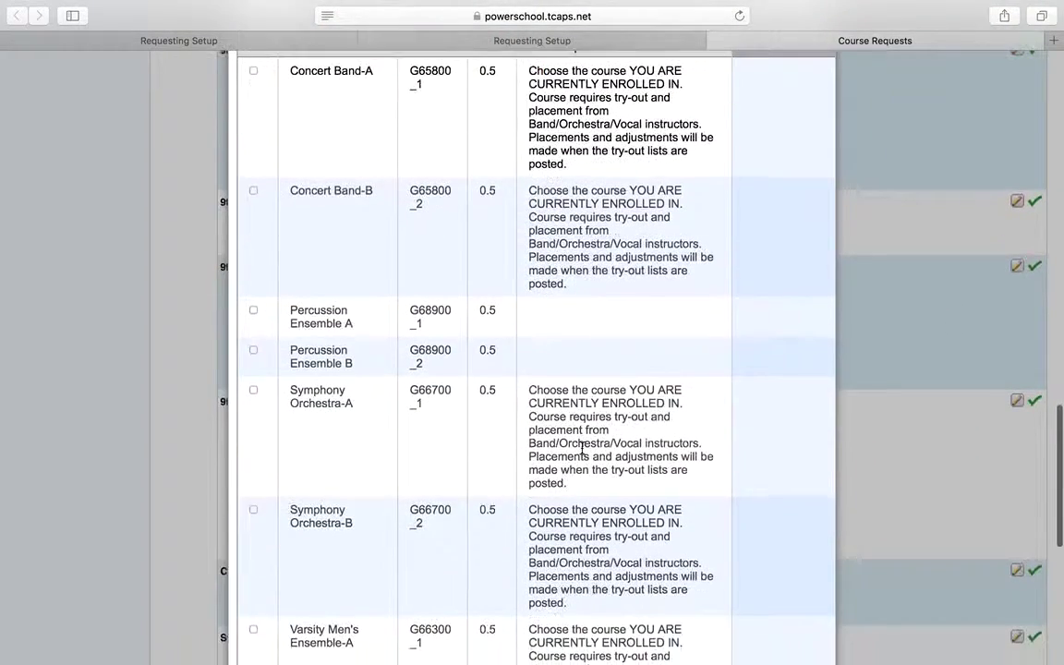
scroll(581, 448, "down", 10)
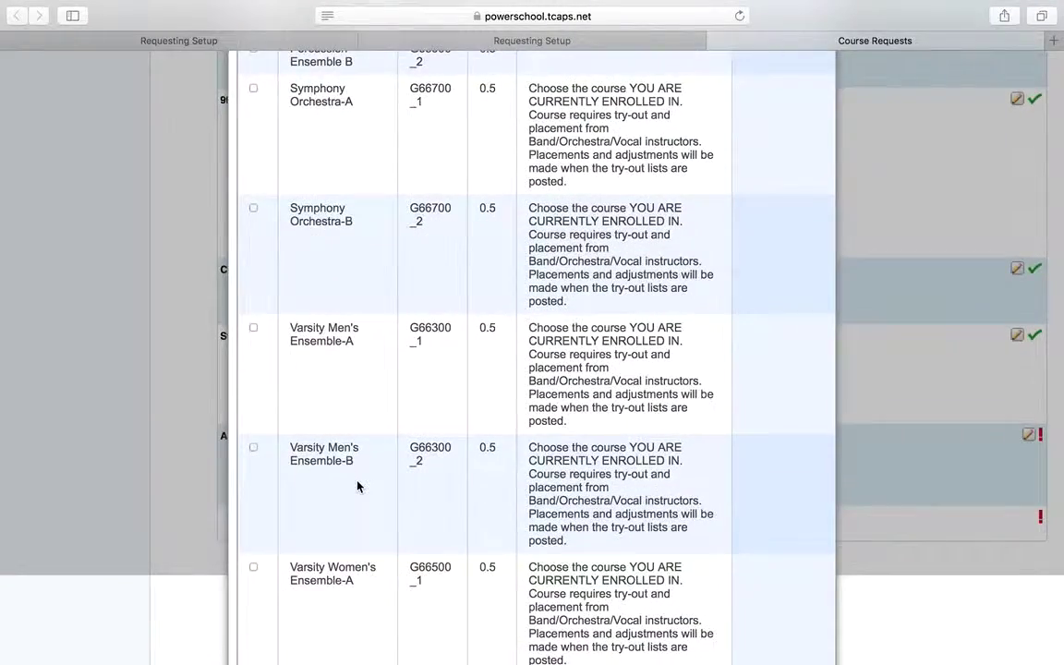
scroll(359, 486, "down", 5)
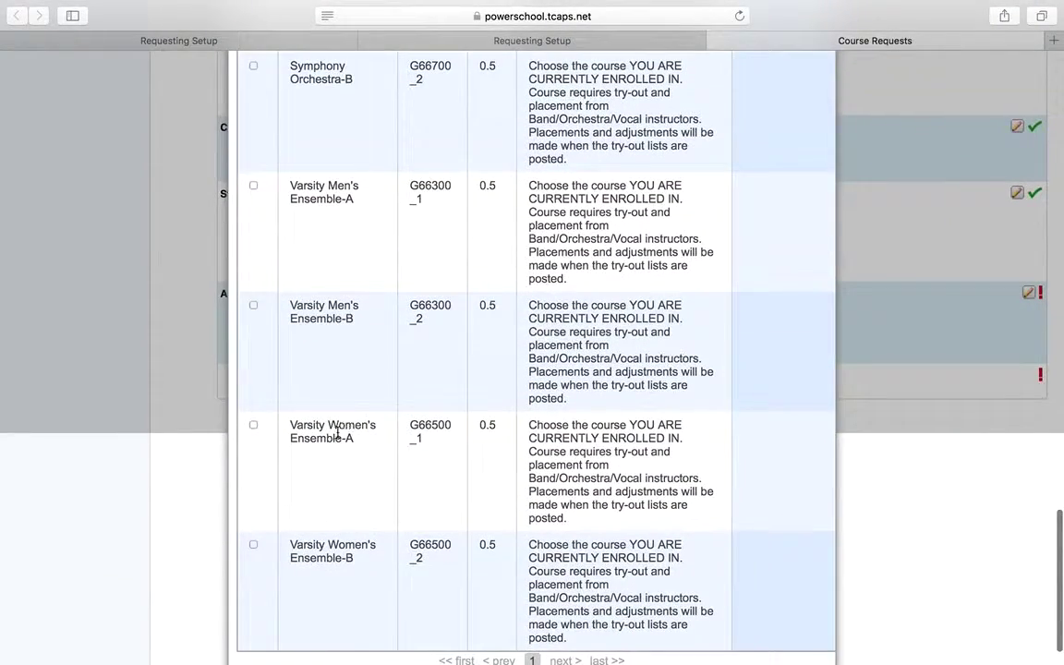
scroll(373, 537, "up", 12)
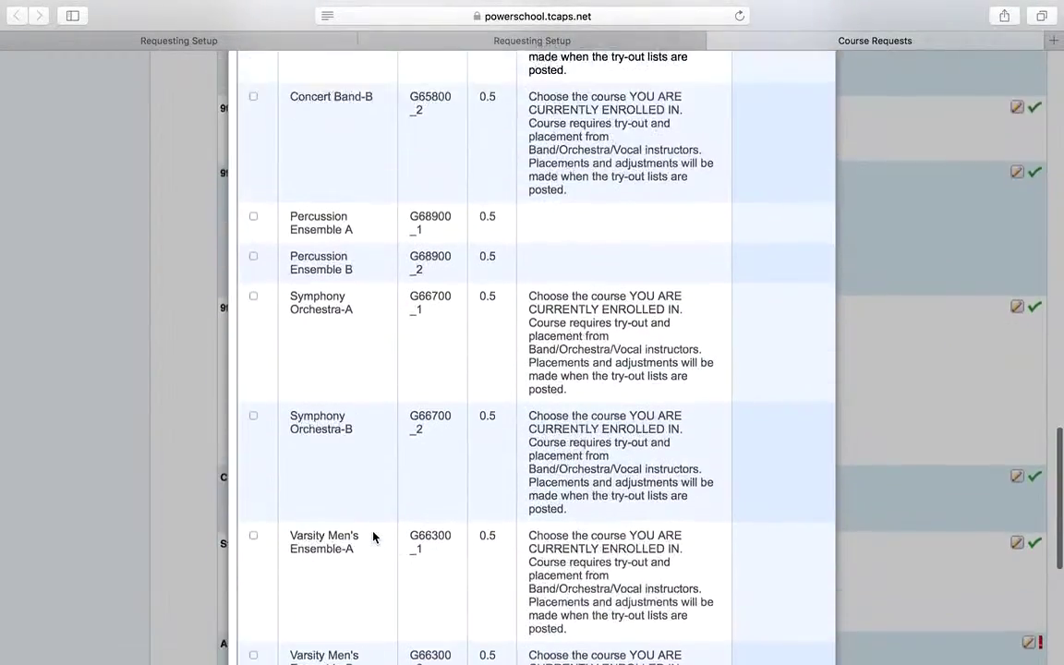
scroll(373, 537, "up", 2)
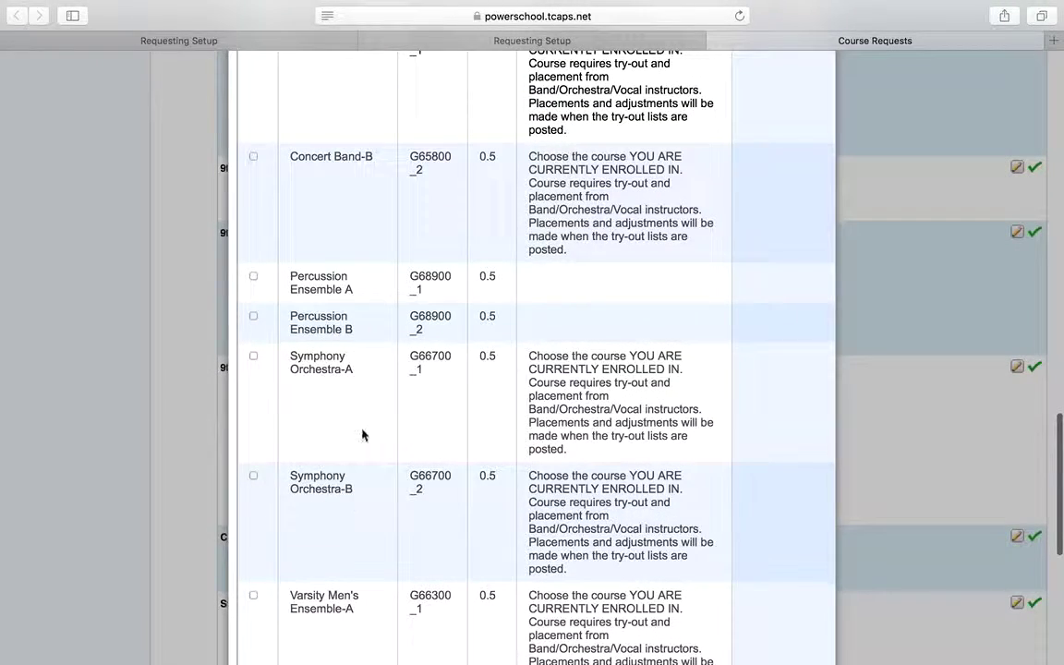
scroll(347, 408, "up", 6)
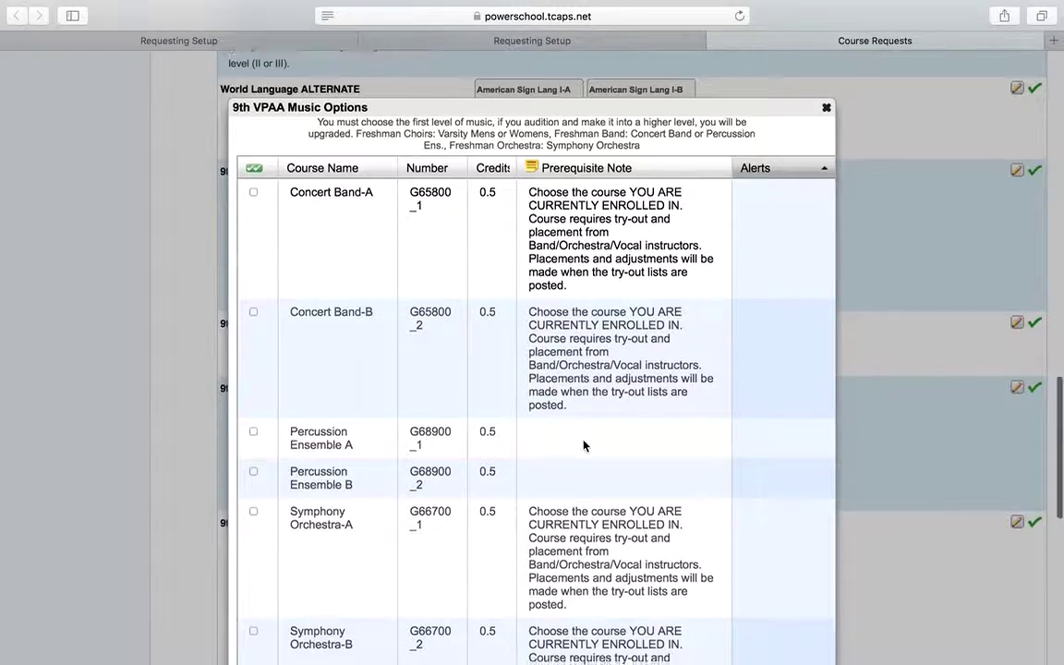
scroll(584, 443, "down", 10)
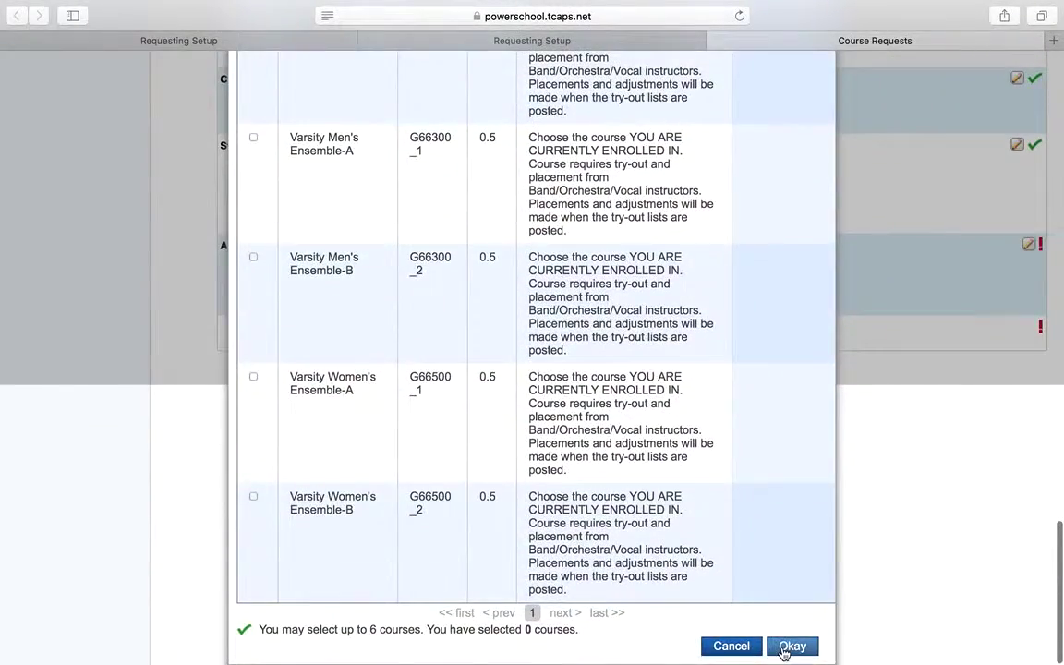
left_click(789, 645)
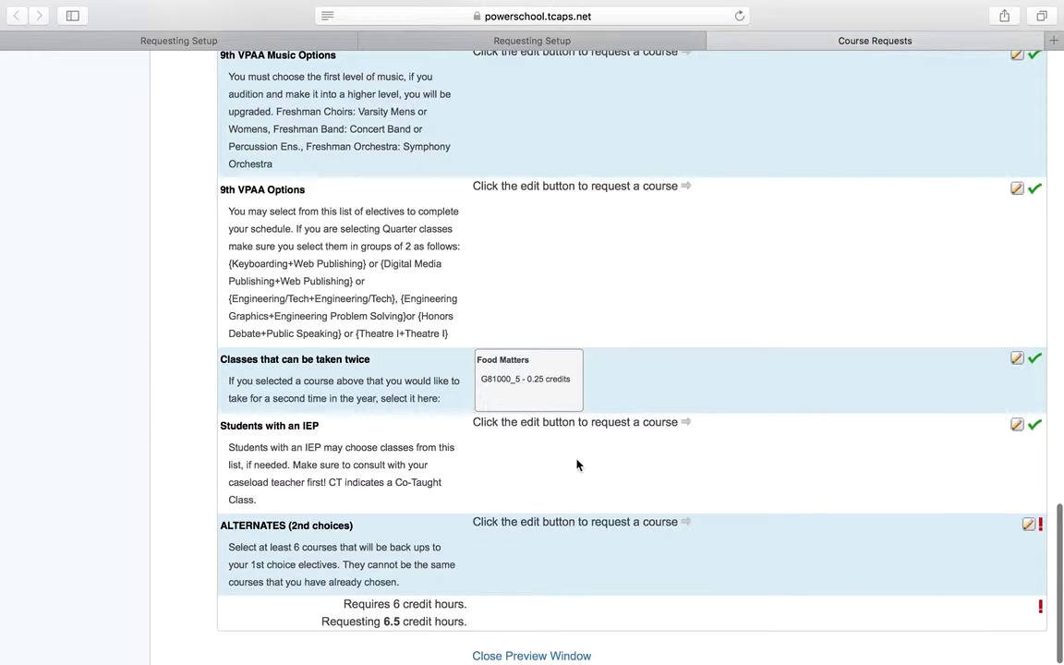
Step: Review both pages of courses in 9th VPAA Options and close the list without requesting any
scroll(577, 463, "up", 3)
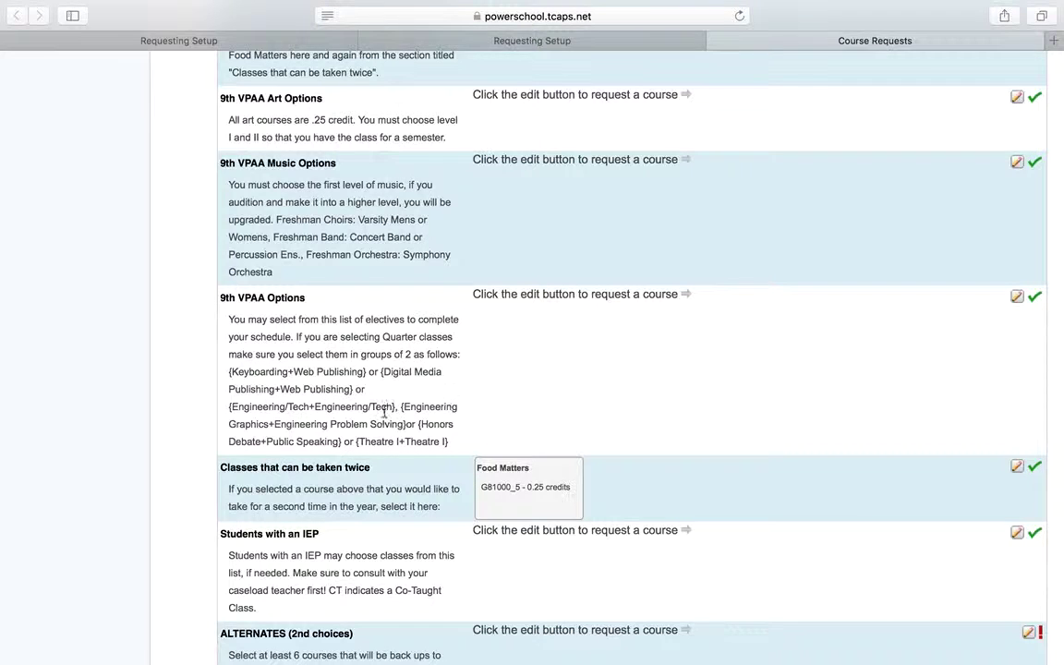
left_click(1016, 296)
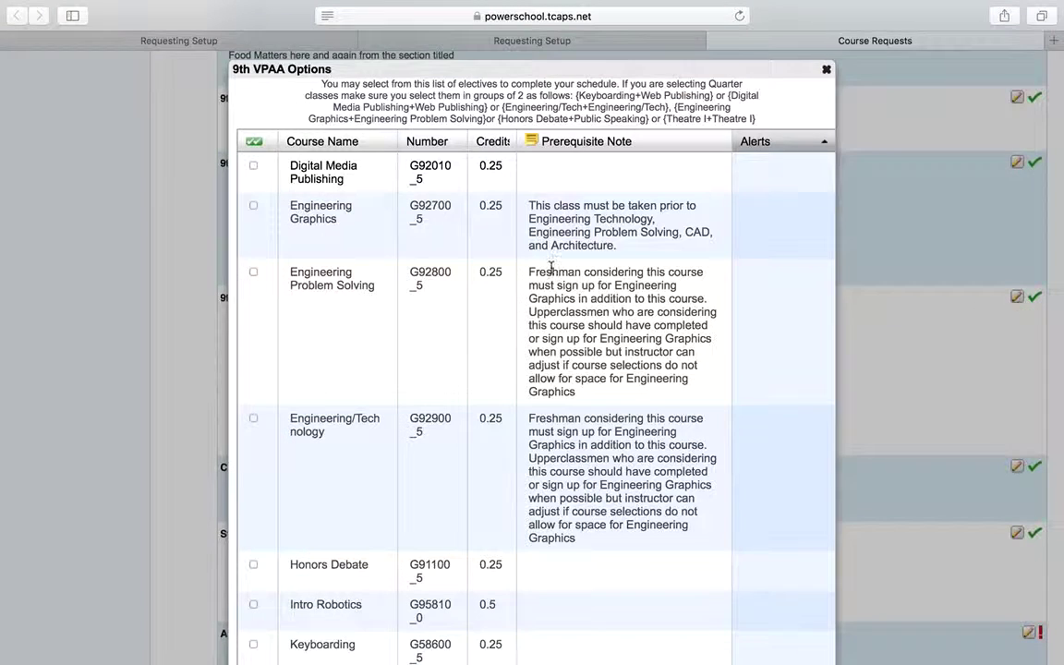
scroll(370, 347, "down", 5)
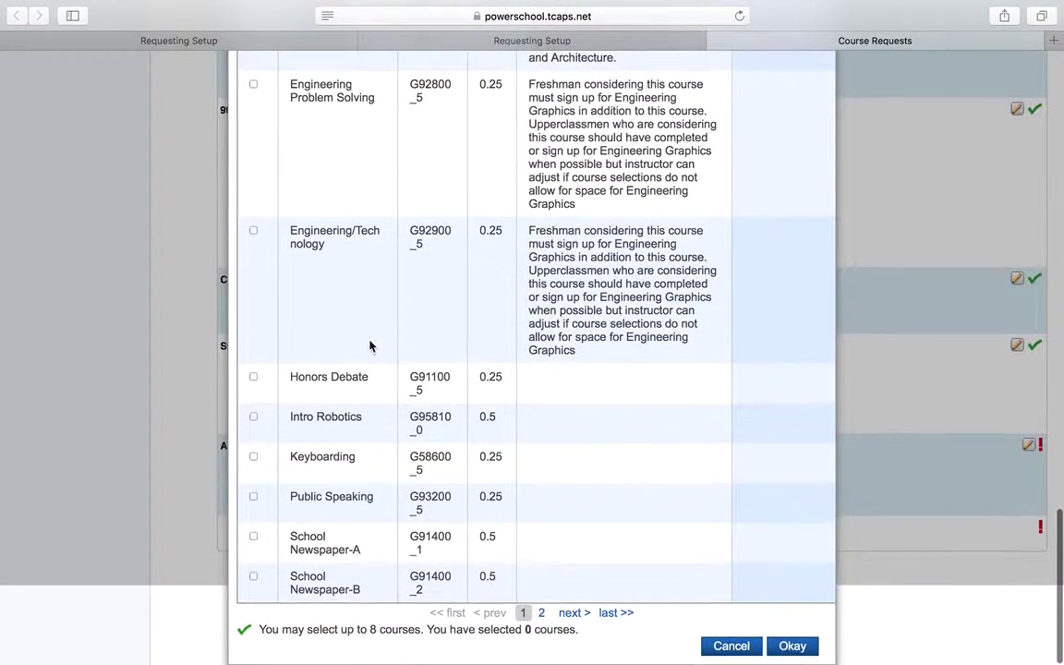
left_click(541, 612)
scroll(540, 270, "up", 5)
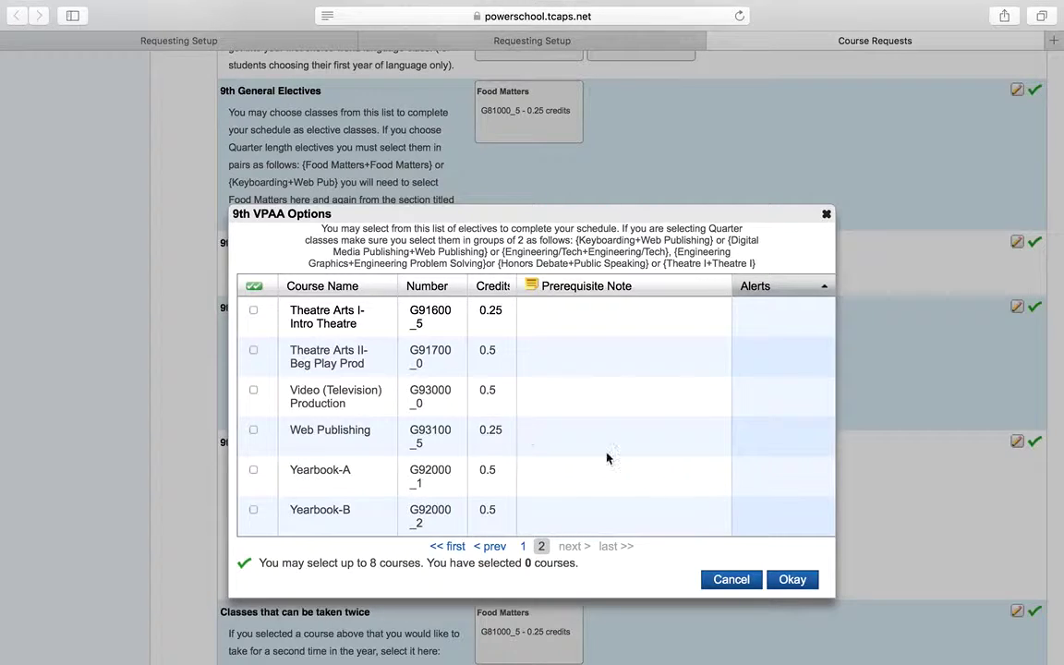
left_click(789, 579)
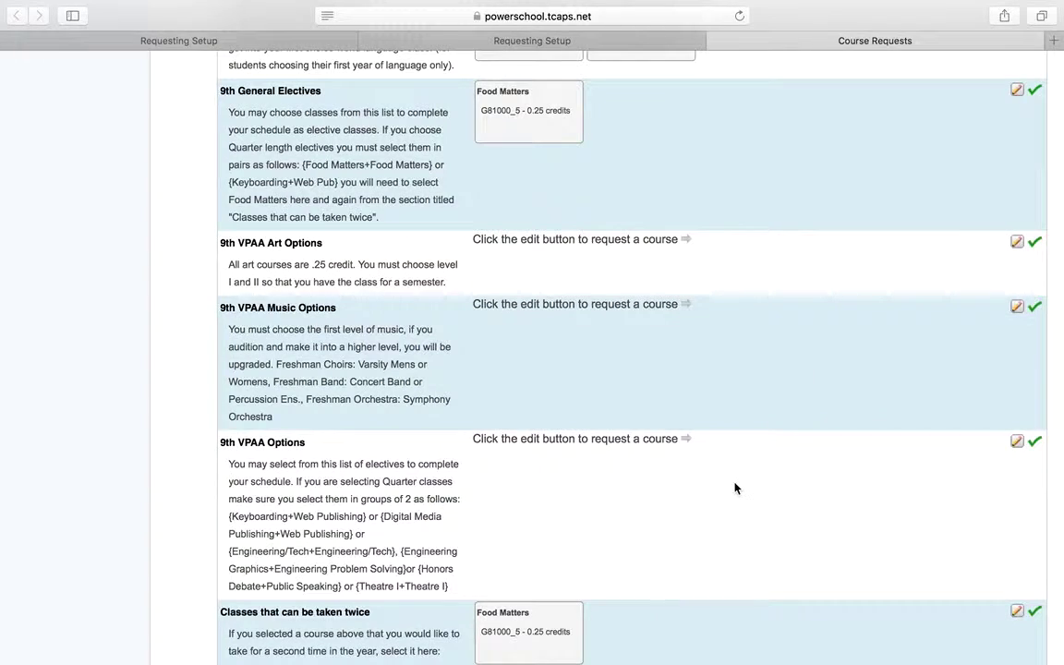
Step: Remove Food Matters from the 9th General Electives requests and save the section with no course selected
scroll(735, 487, "down", 5)
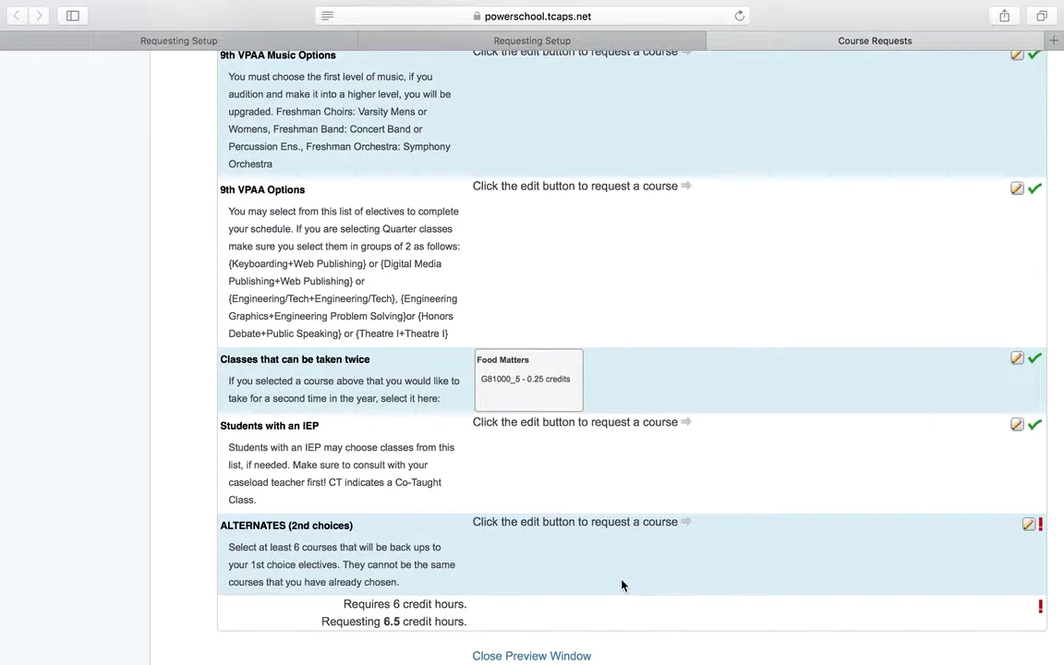
scroll(622, 585, "up", 15)
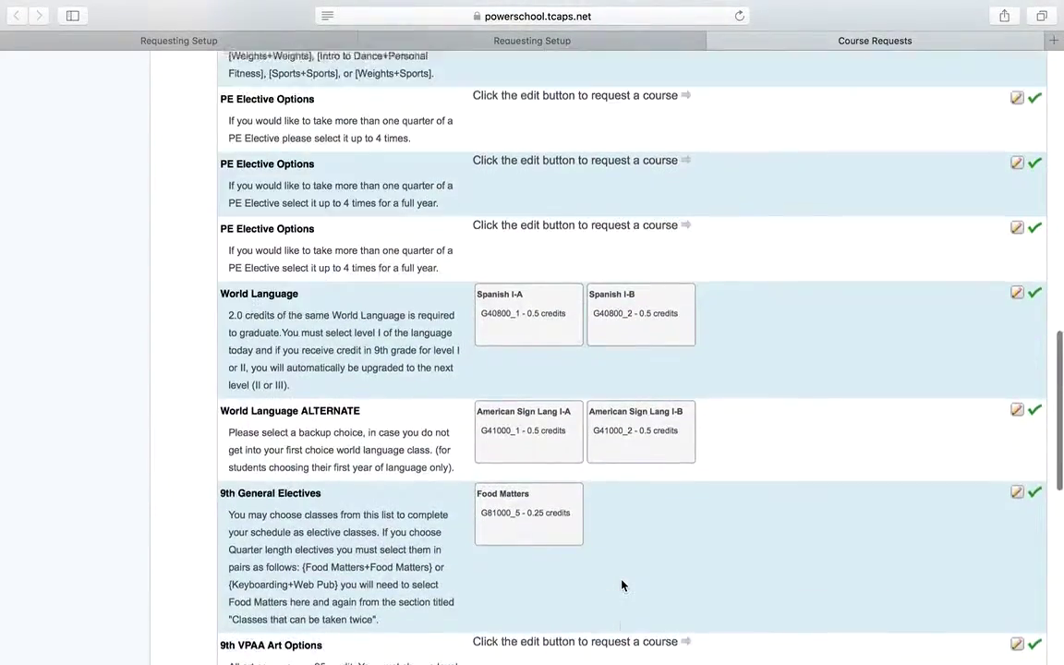
scroll(622, 584, "up", 10)
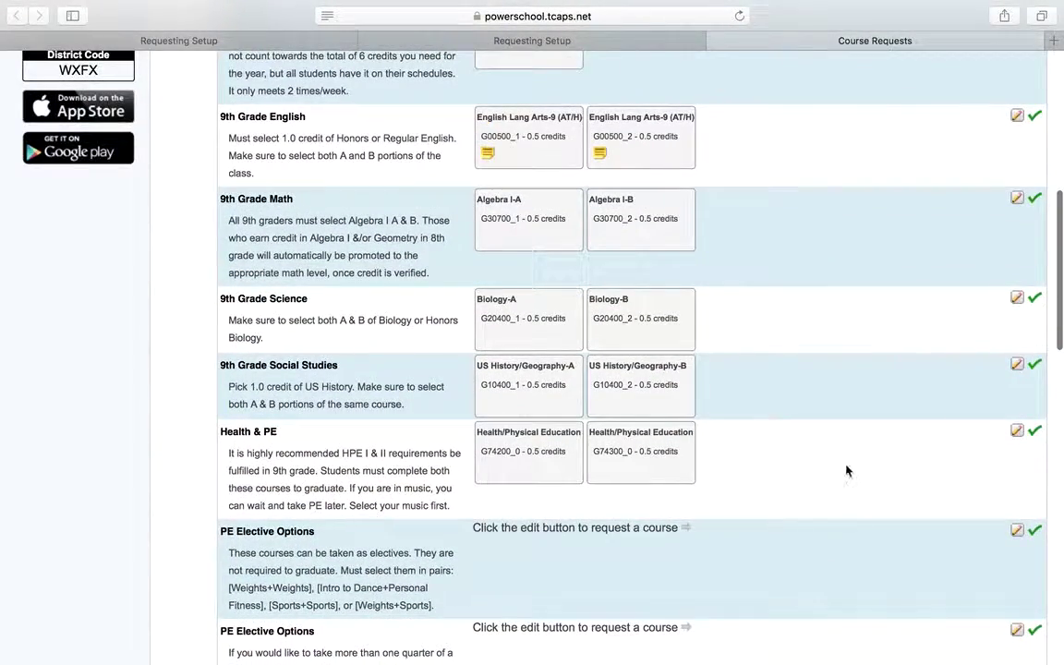
scroll(723, 504, "down", 10)
scroll(722, 503, "up", 3)
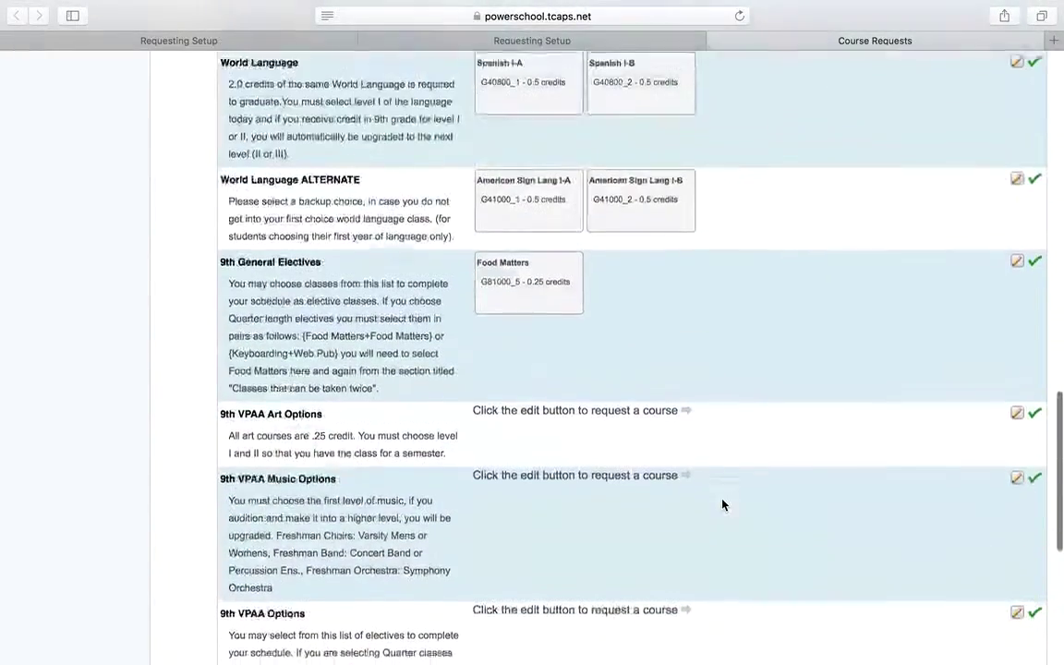
left_click(1015, 269)
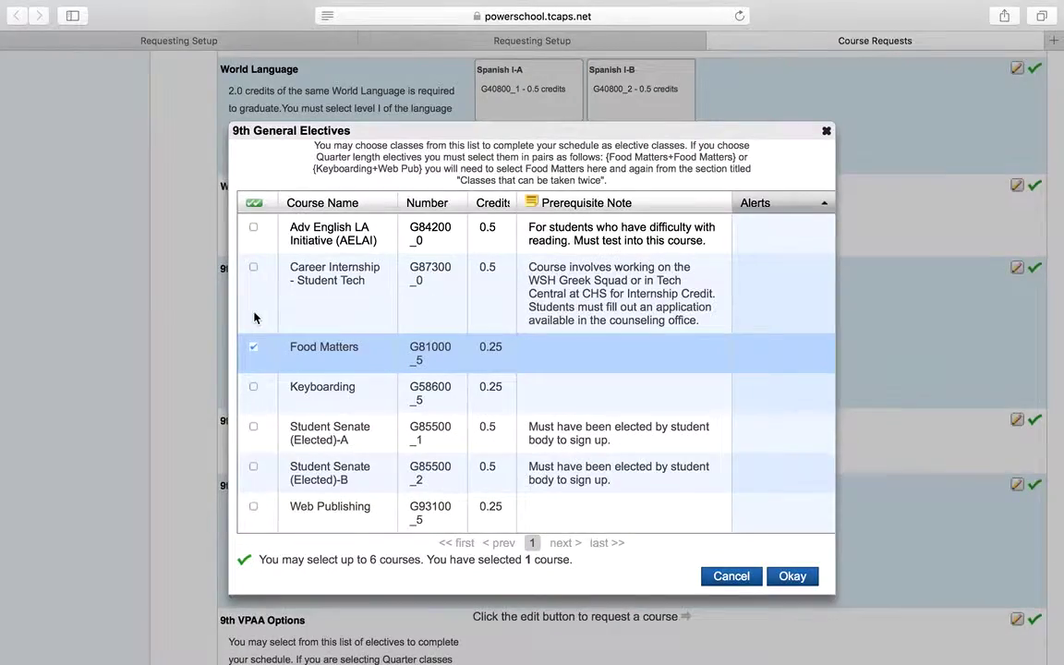
left_click(253, 347)
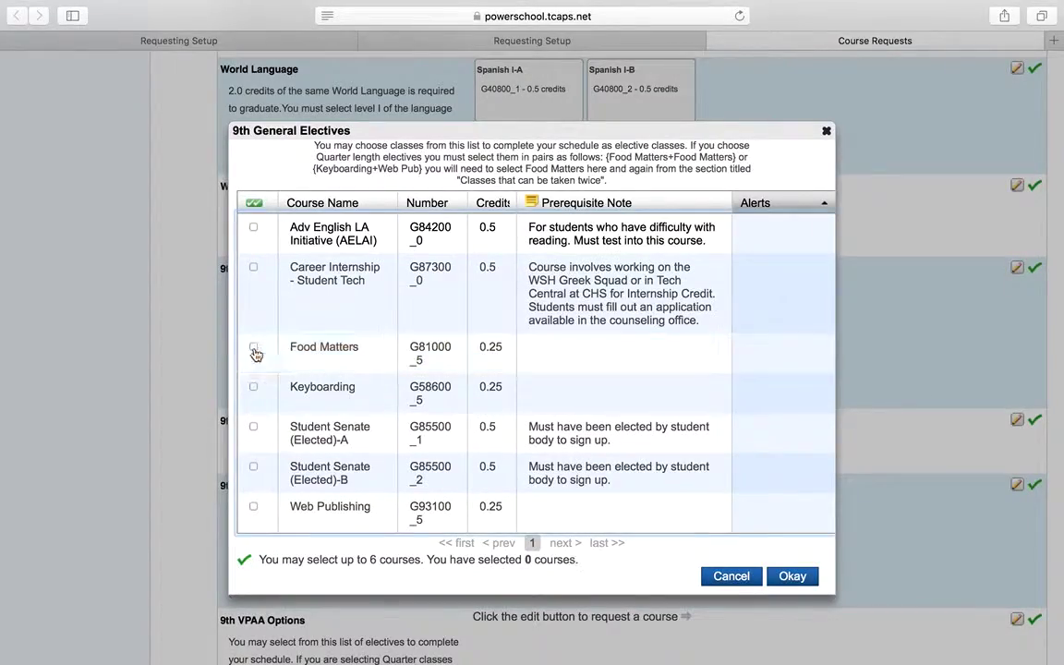
left_click(789, 578)
Step: Remove Food Matters from the "Classes that can be taken twice" section and save the empty selection
scroll(901, 489, "down", 3)
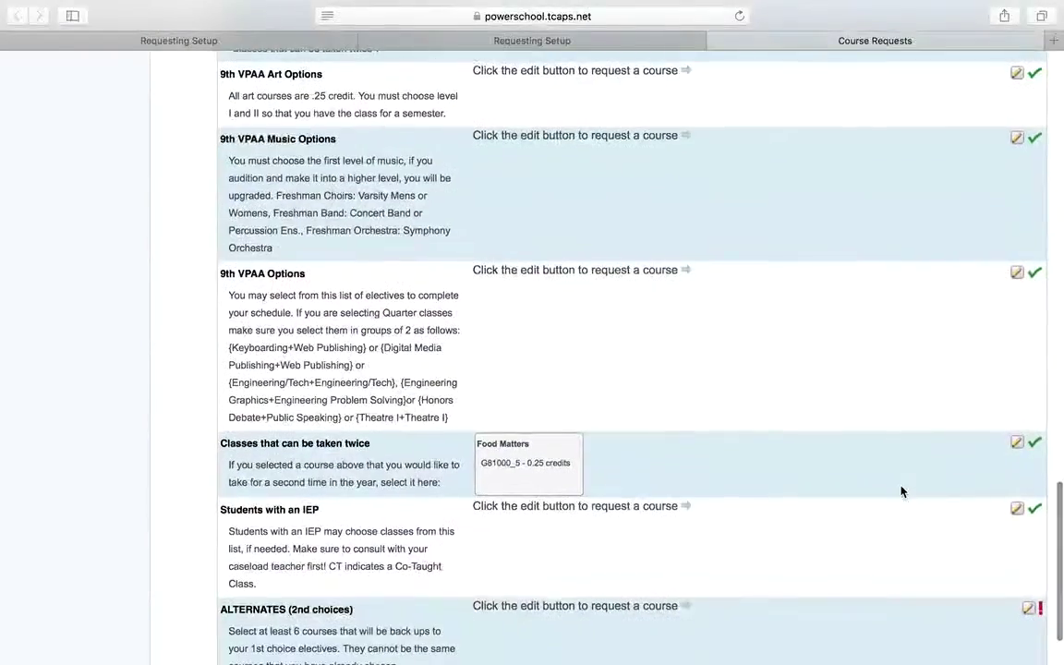
left_click(1017, 443)
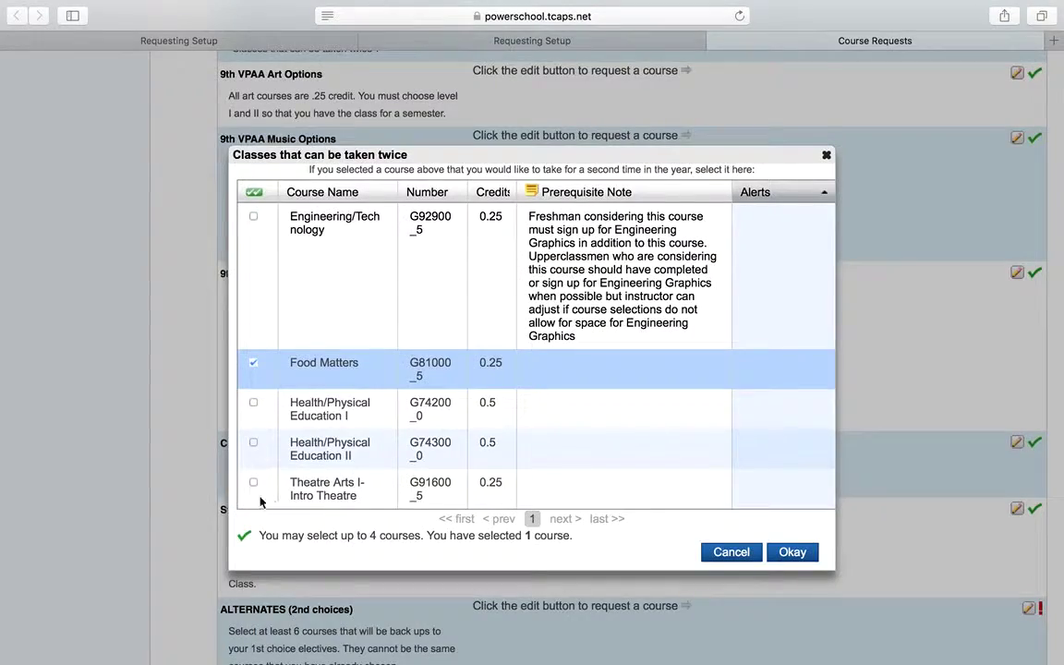
left_click(253, 364)
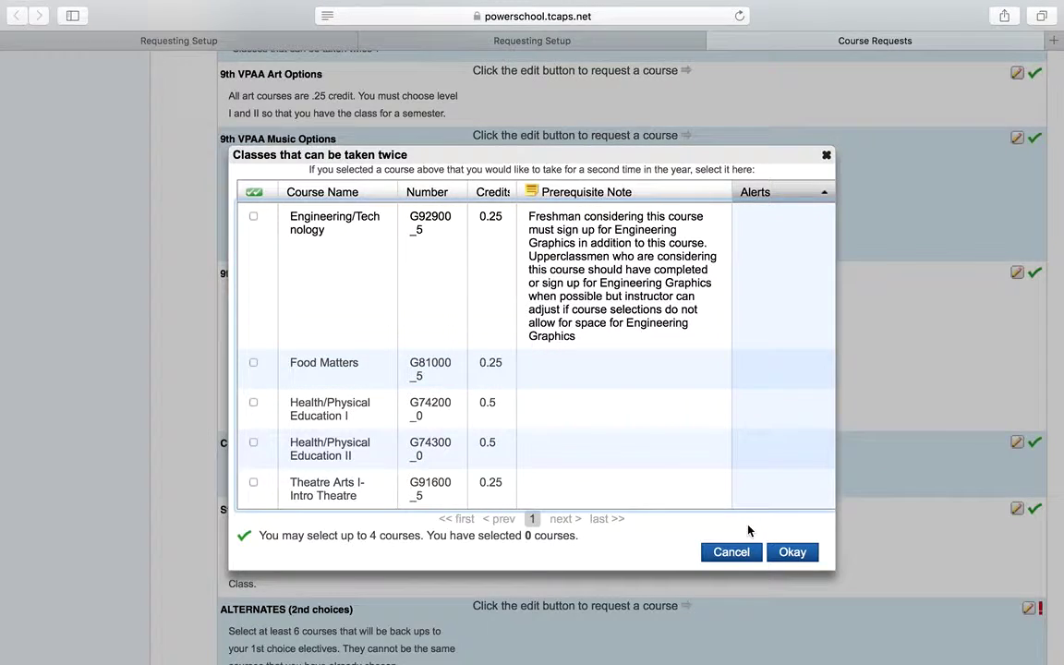
left_click(791, 552)
Step: Review the courses offered in "Classes that can be taken twice" and close the list without requesting any
scroll(812, 425, "down", 2)
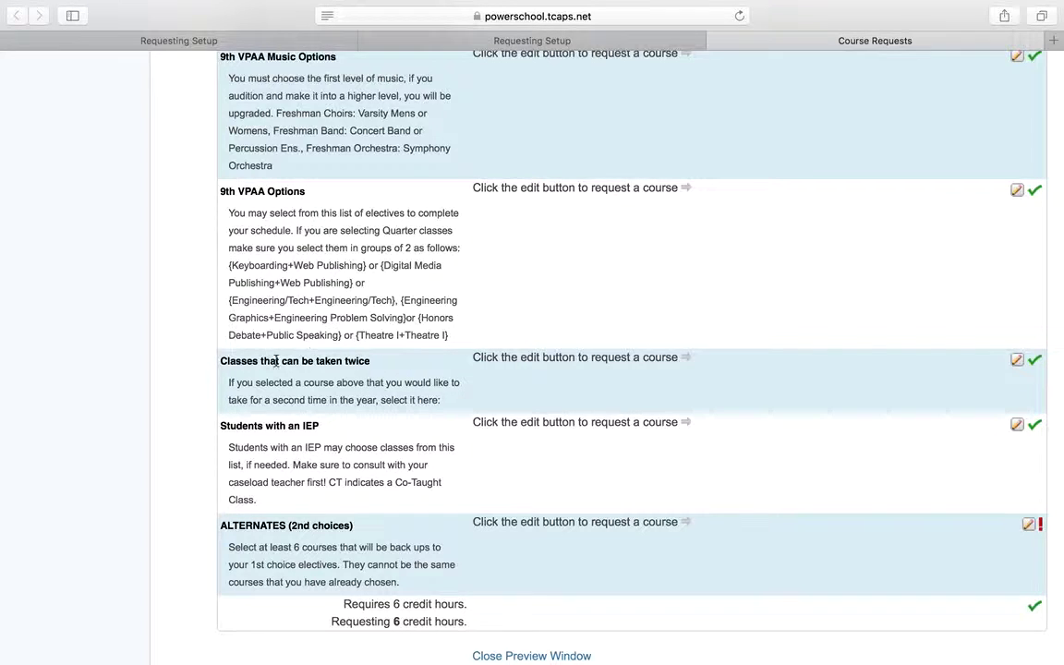
left_click(1018, 362)
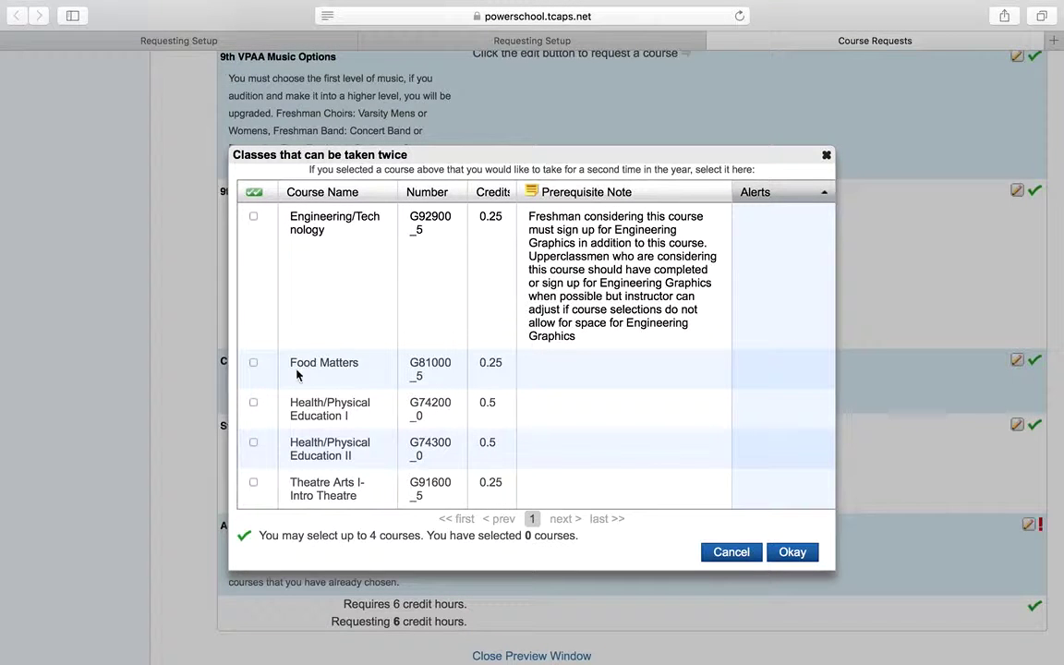
scroll(302, 422, "down", 2)
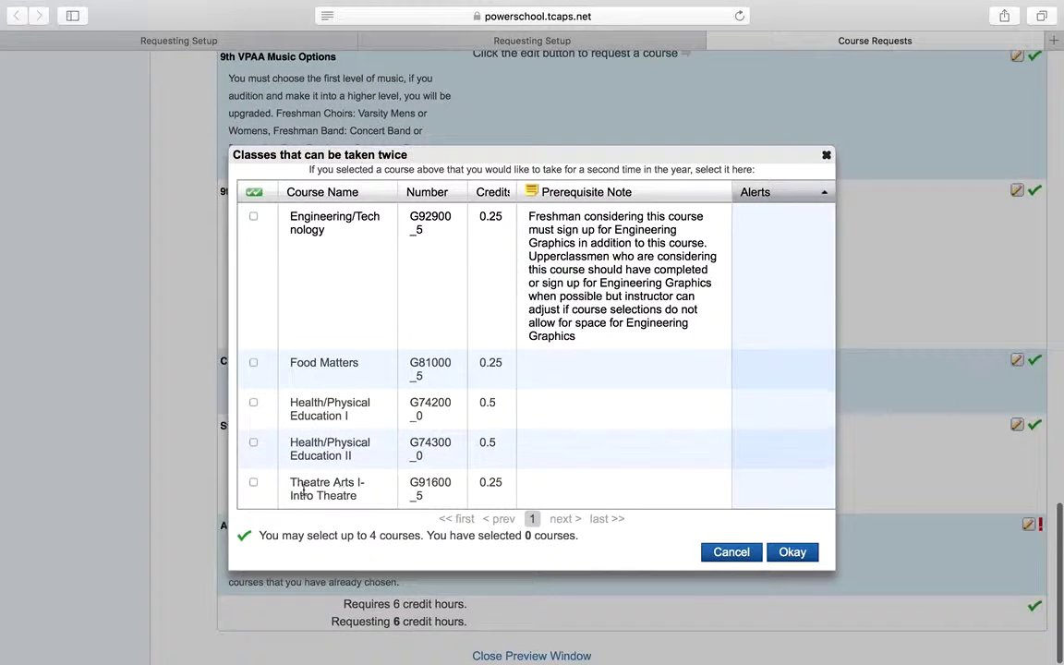
left_click(787, 552)
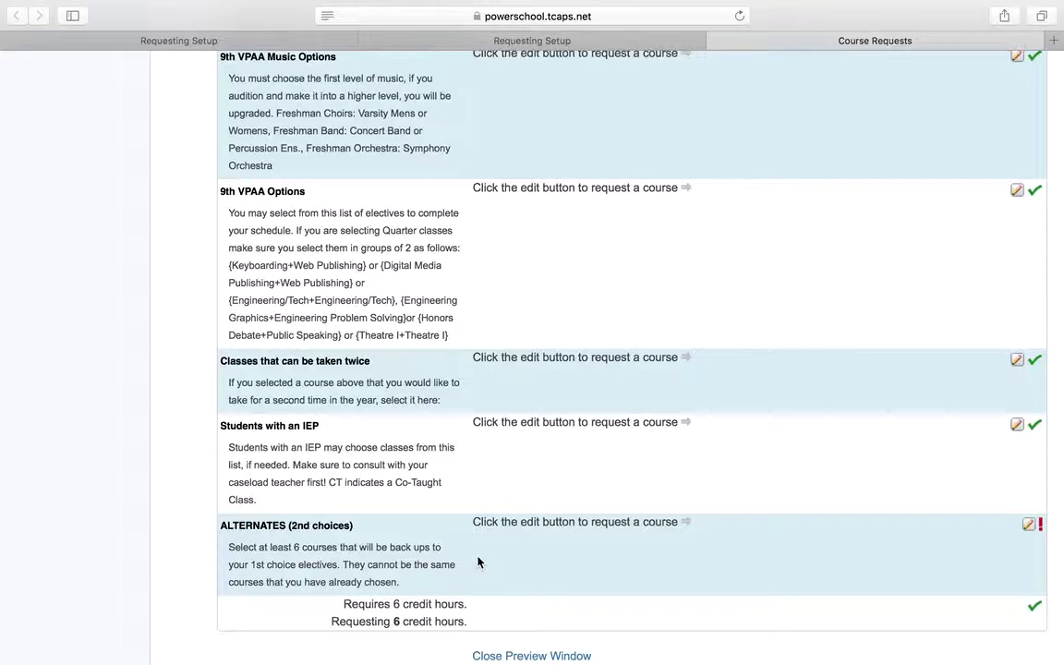
Step: Select Ceramics I, Ceramics II, Drawing I and Drawing II as courses in the ALTERNATES (2nd choices) section
scroll(478, 561, "up", 15)
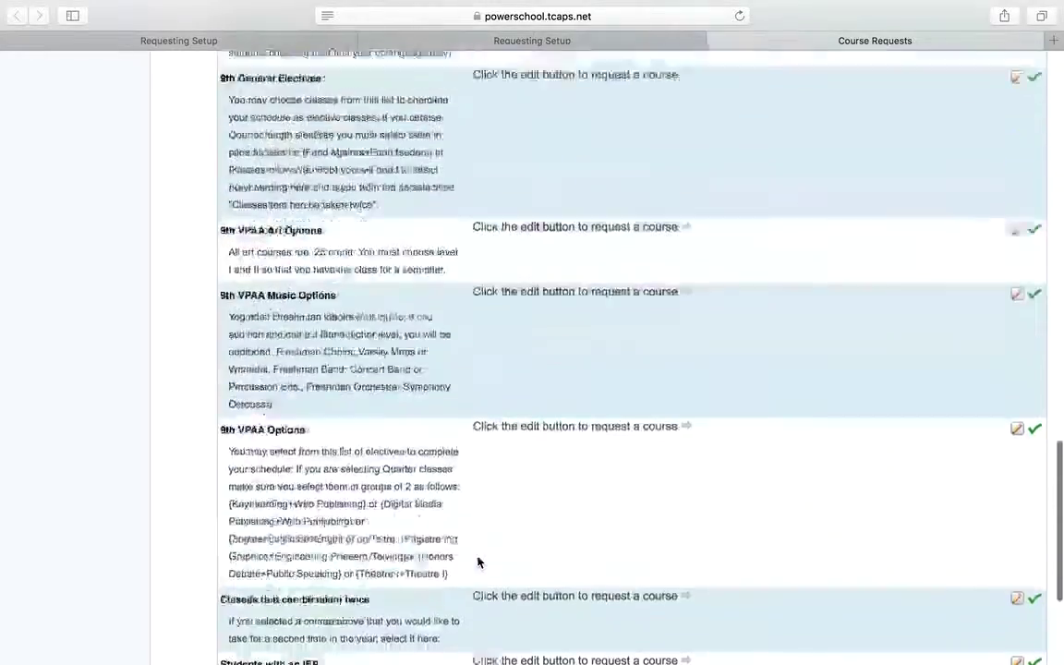
scroll(477, 561, "up", 3)
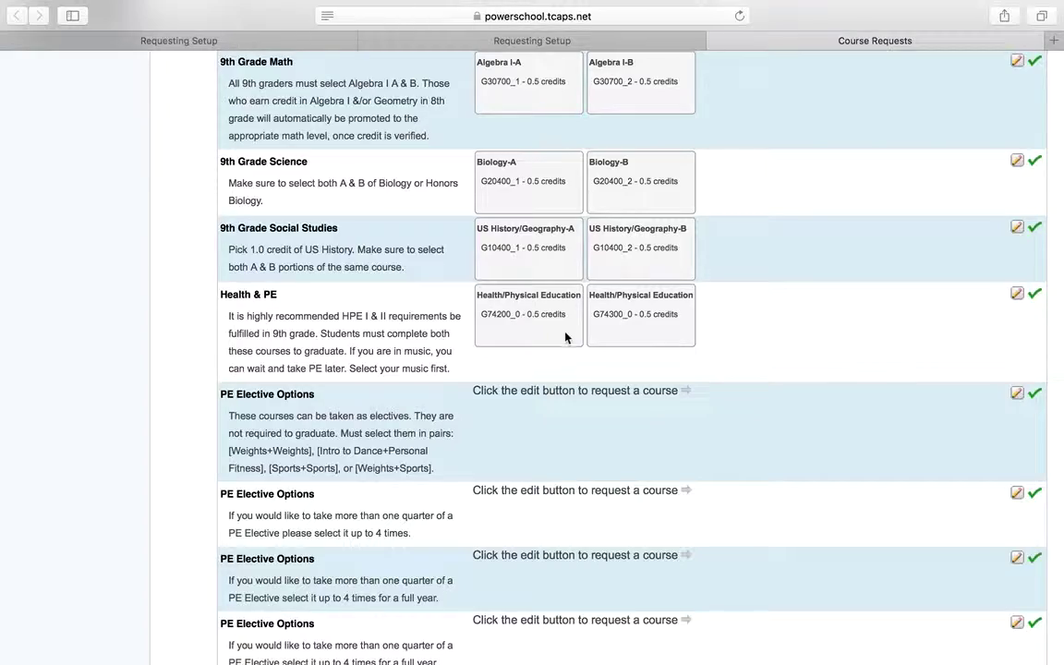
scroll(541, 531, "down", 10)
scroll(541, 532, "down", 5)
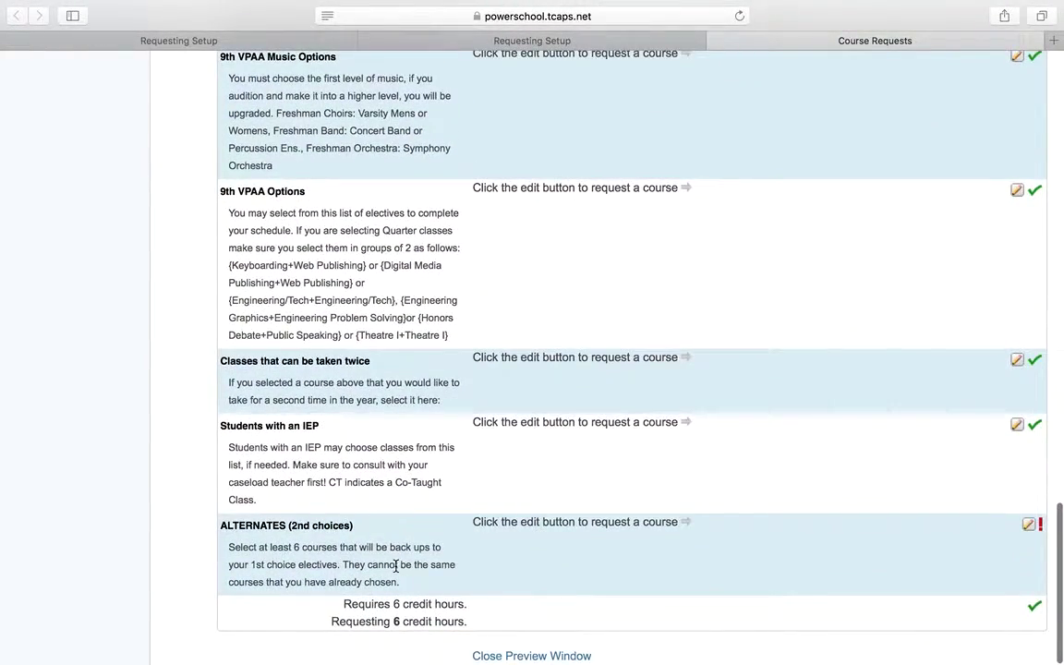
left_click(1027, 526)
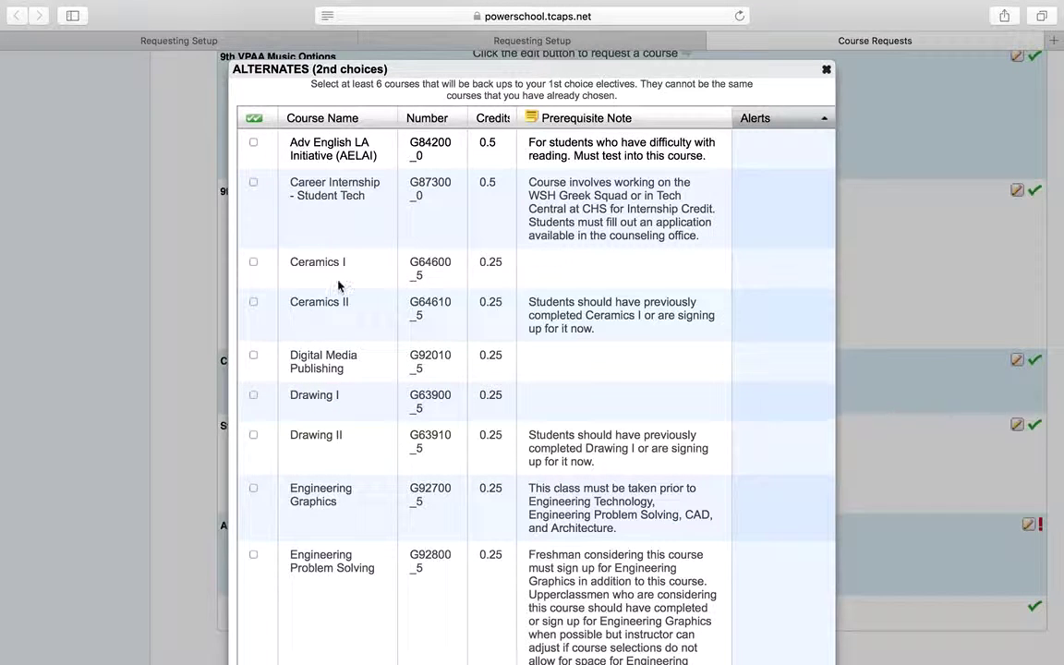
left_click(254, 263)
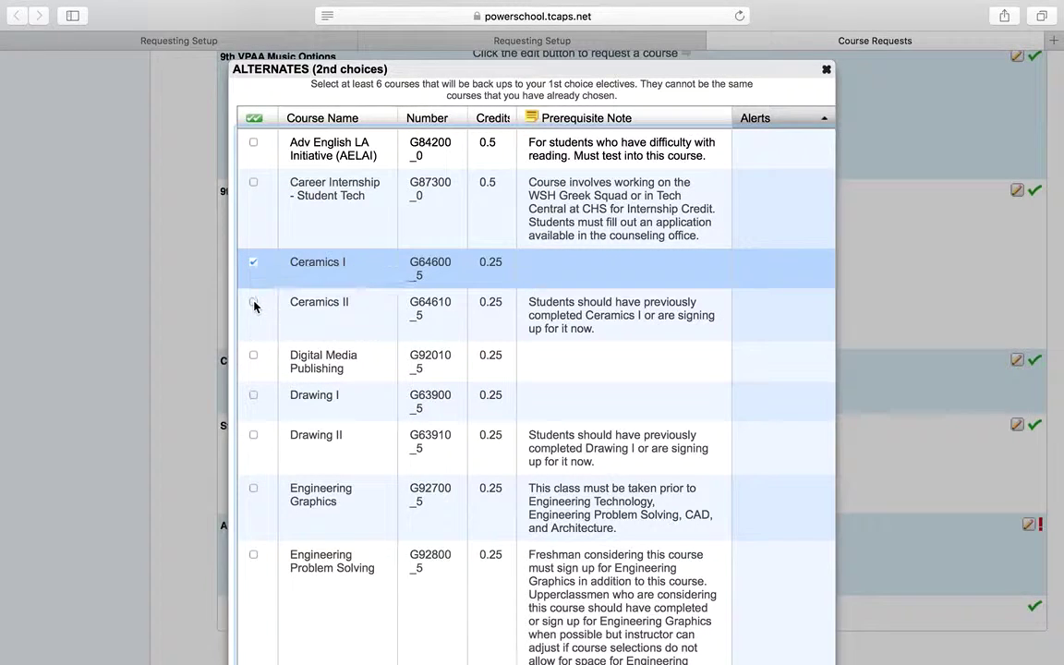
left_click(255, 304)
scroll(397, 410, "down", 3)
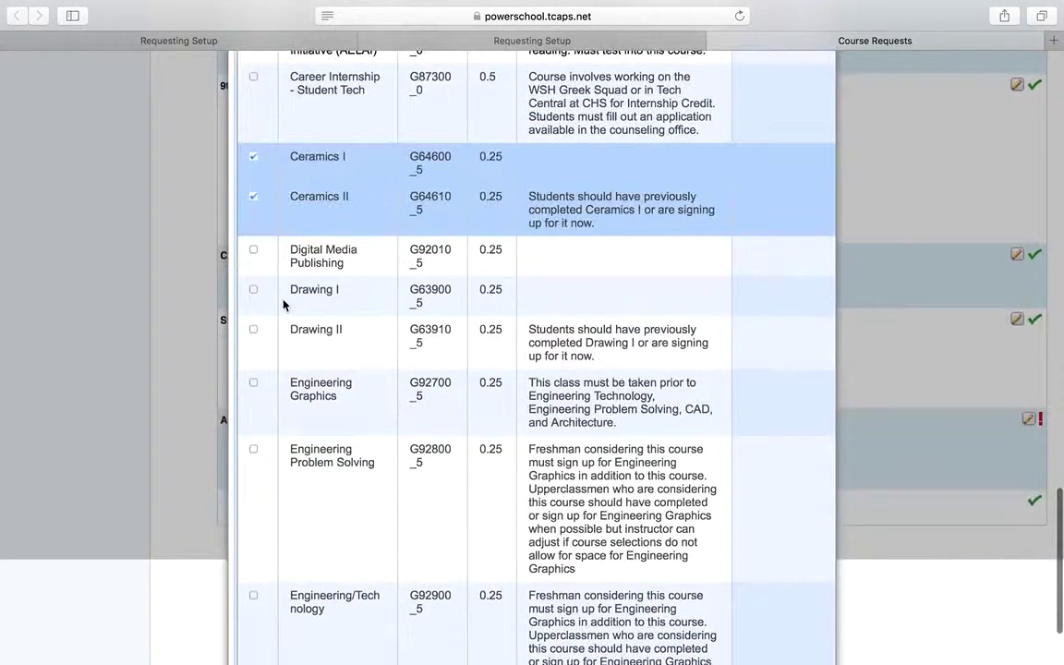
left_click(252, 291)
left_click(254, 330)
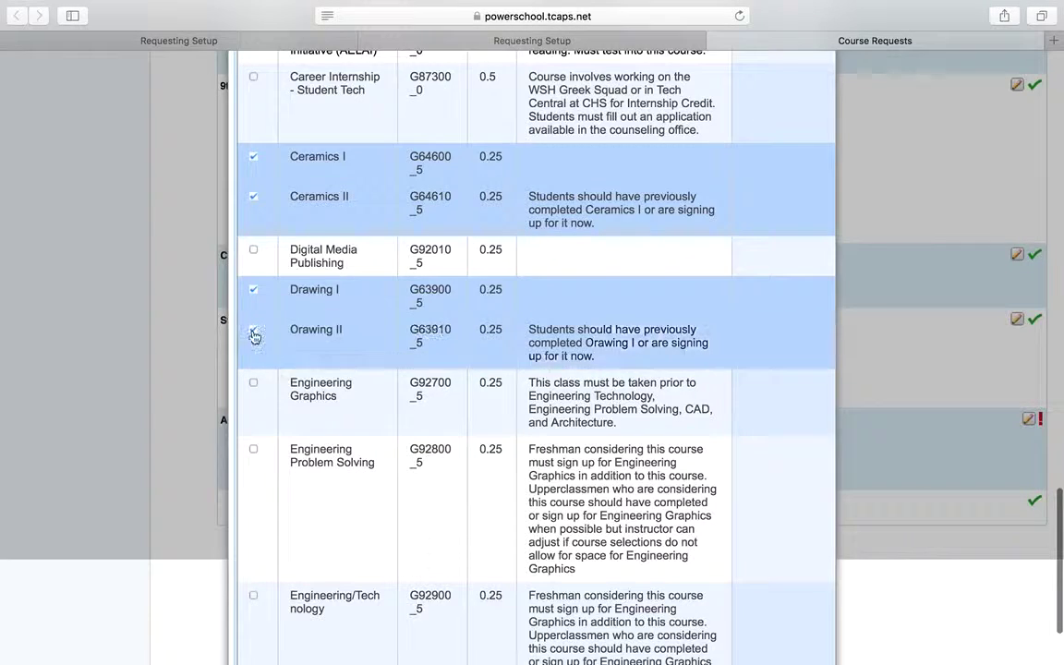
Step: Add Introduction to Dance, Metals/Jewelry I, Metals & Jewelry II, Painting I and Intro Robotics from the second page of alternates
scroll(453, 465, "down", 3)
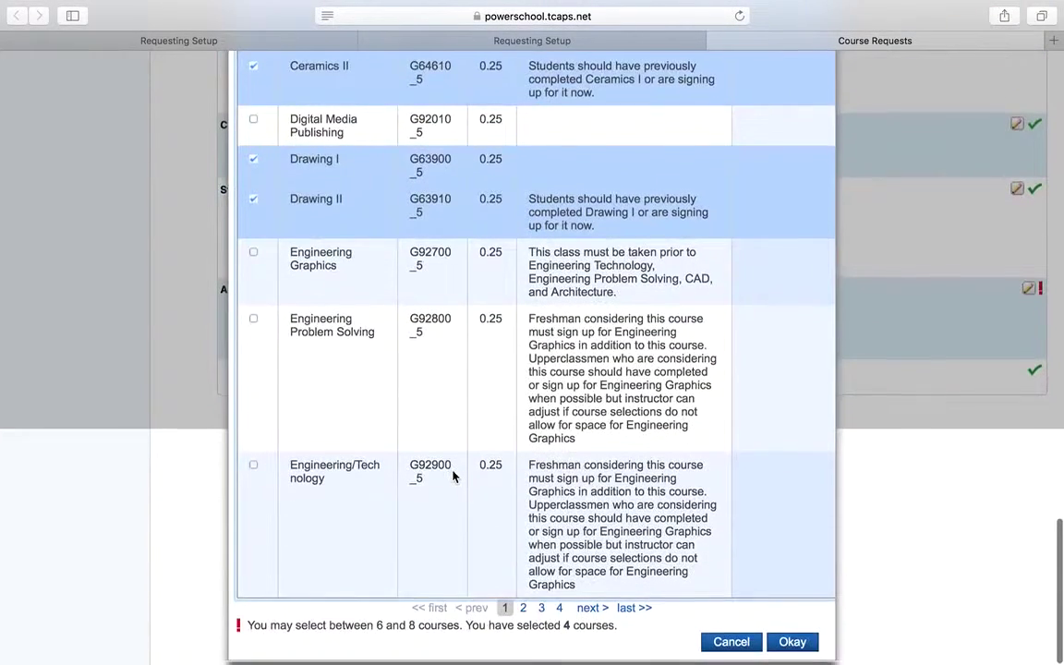
left_click(522, 611)
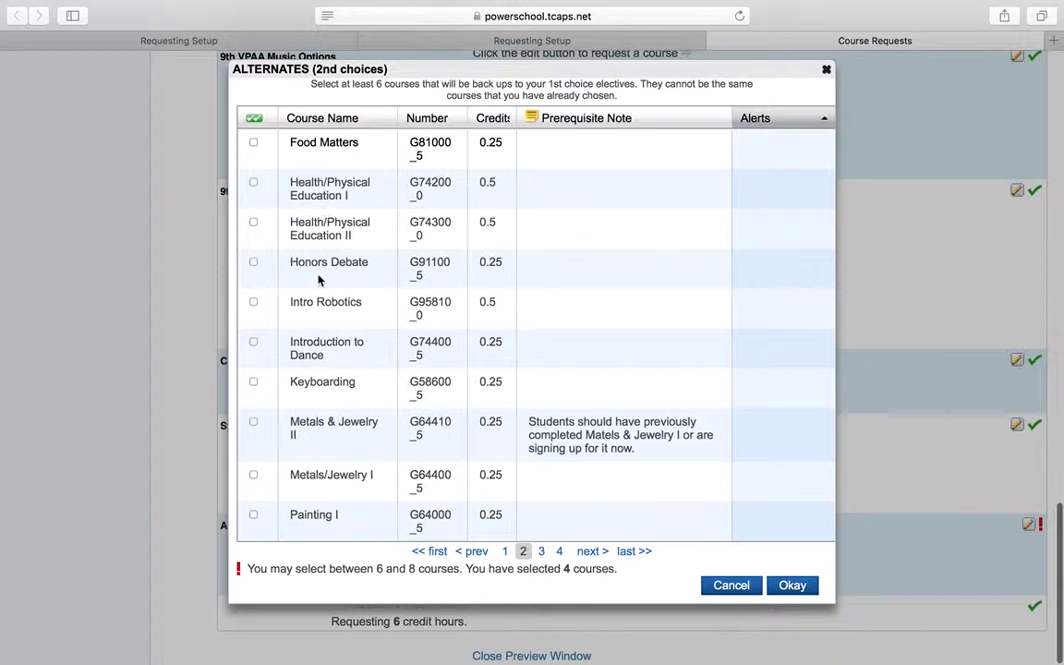
left_click(254, 347)
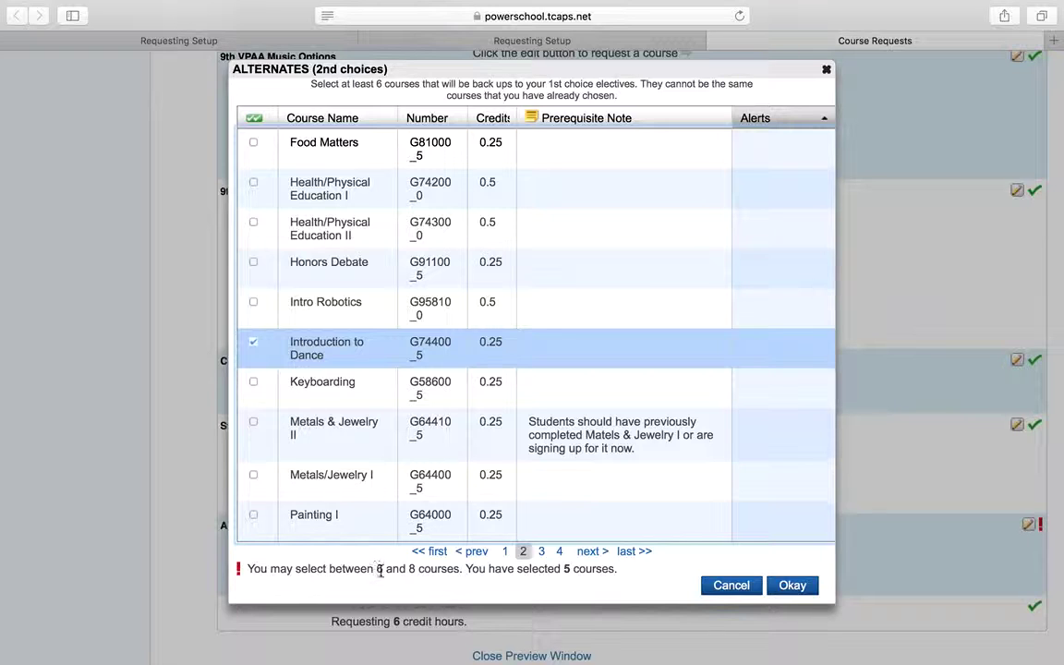
left_click(254, 475)
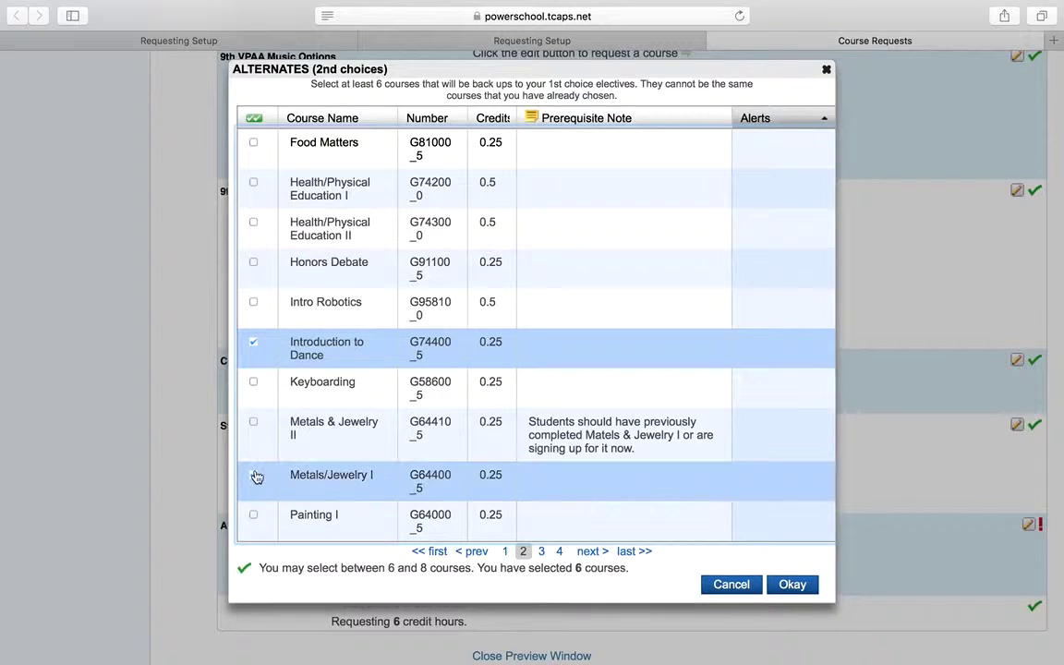
left_click(254, 424)
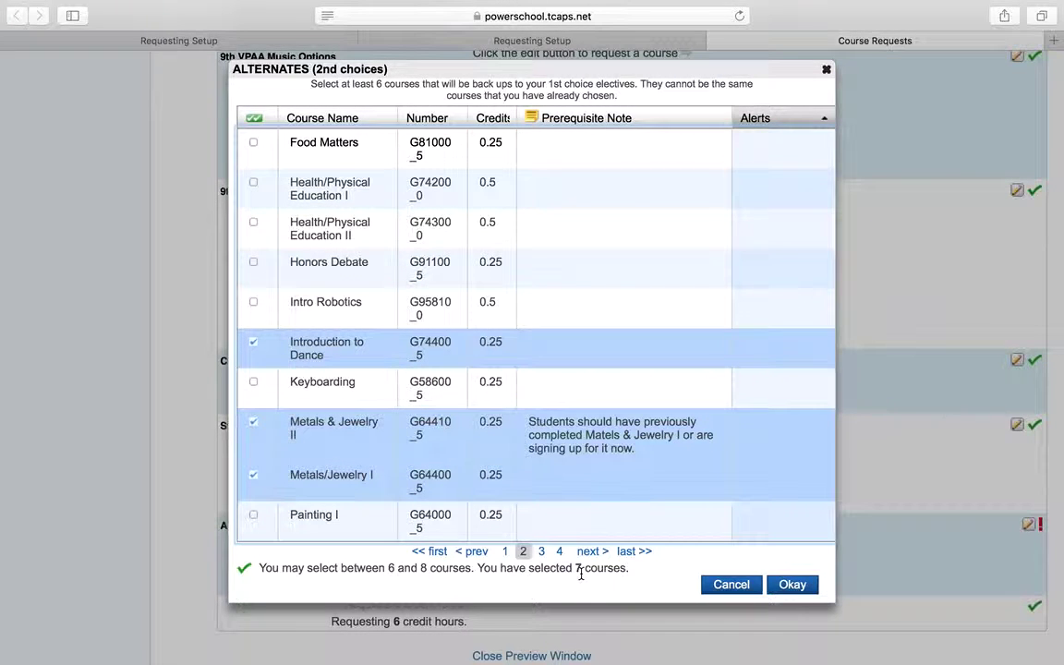
left_click(254, 517)
left_click(254, 303)
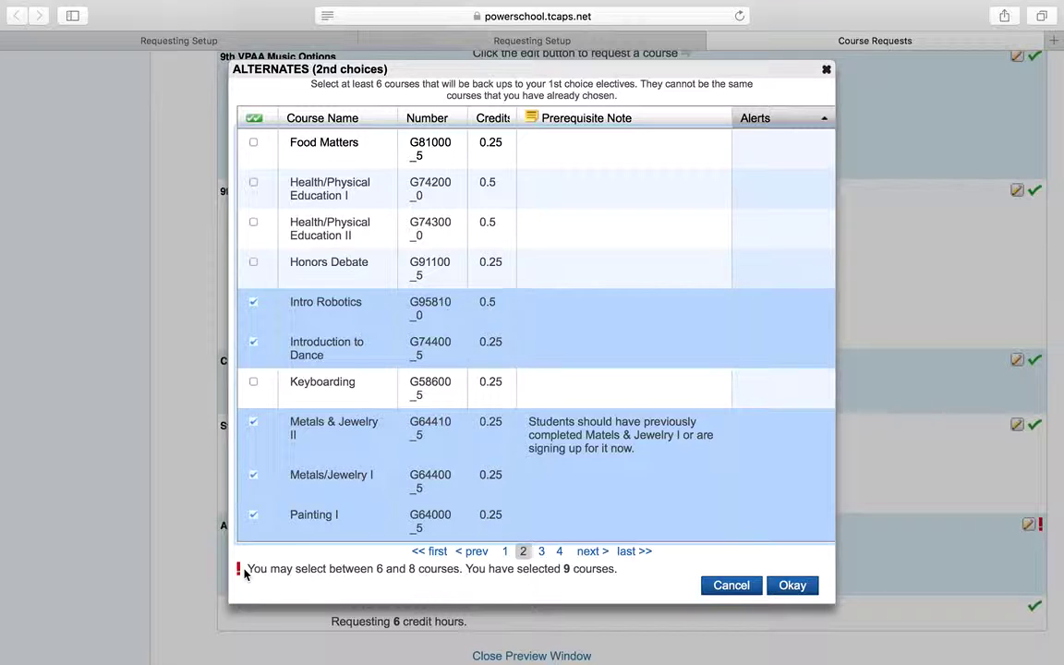
Step: Deselect Introduction to Dance and Intro Robotics from the alternates and save the remaining choices
left_click(254, 343)
left_click(255, 304)
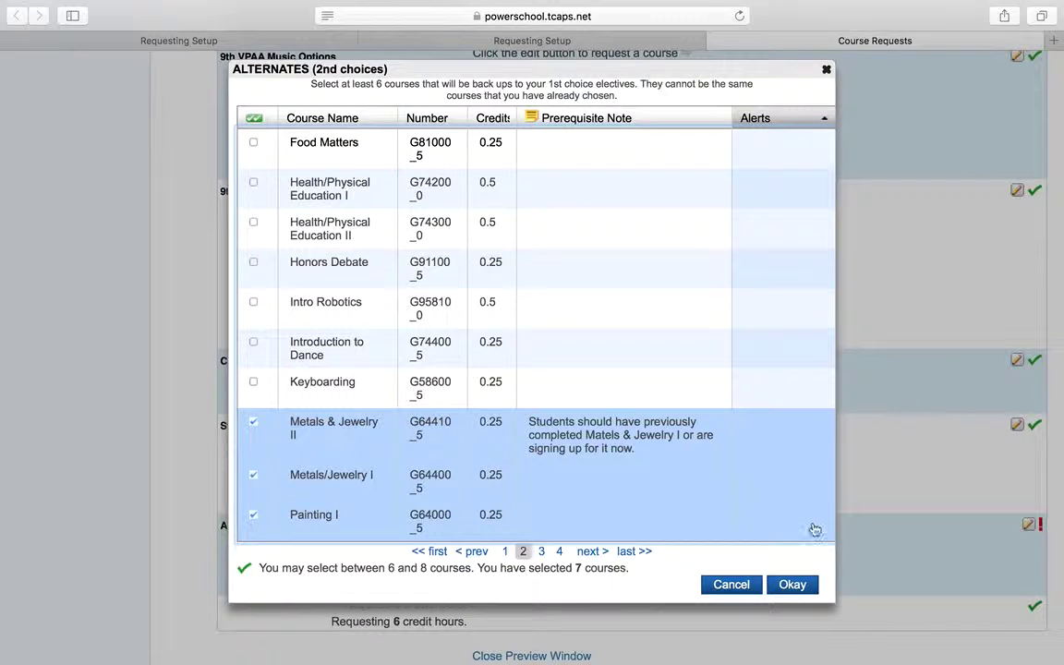
left_click(792, 587)
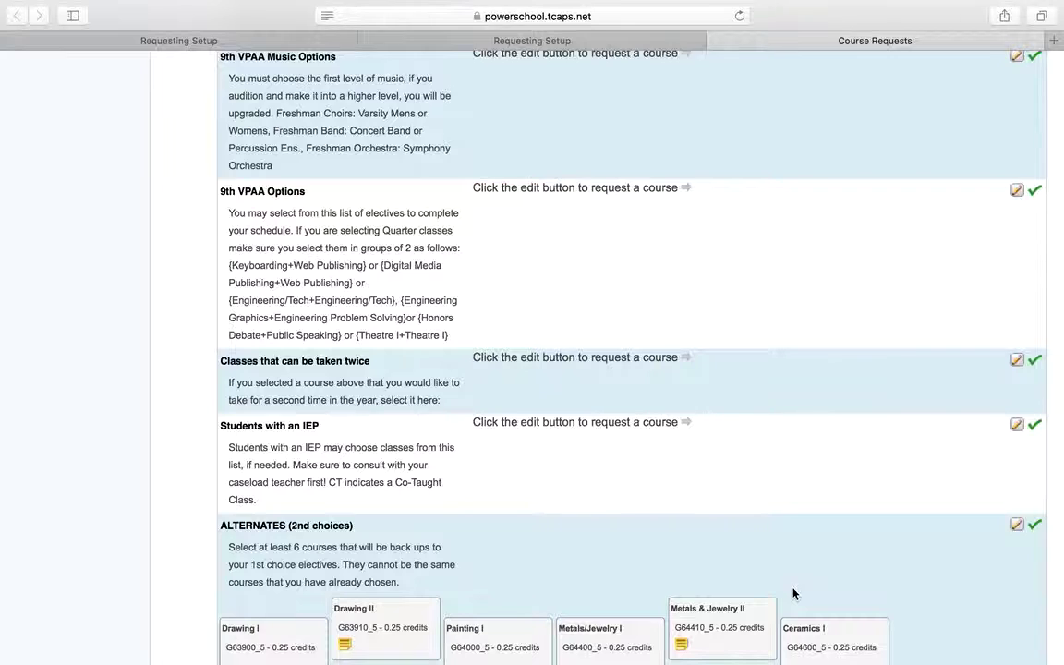
Step: Review the chosen alternates, the requested credit hours and the completion mark of every section on the course request form
scroll(792, 594, "down", 3)
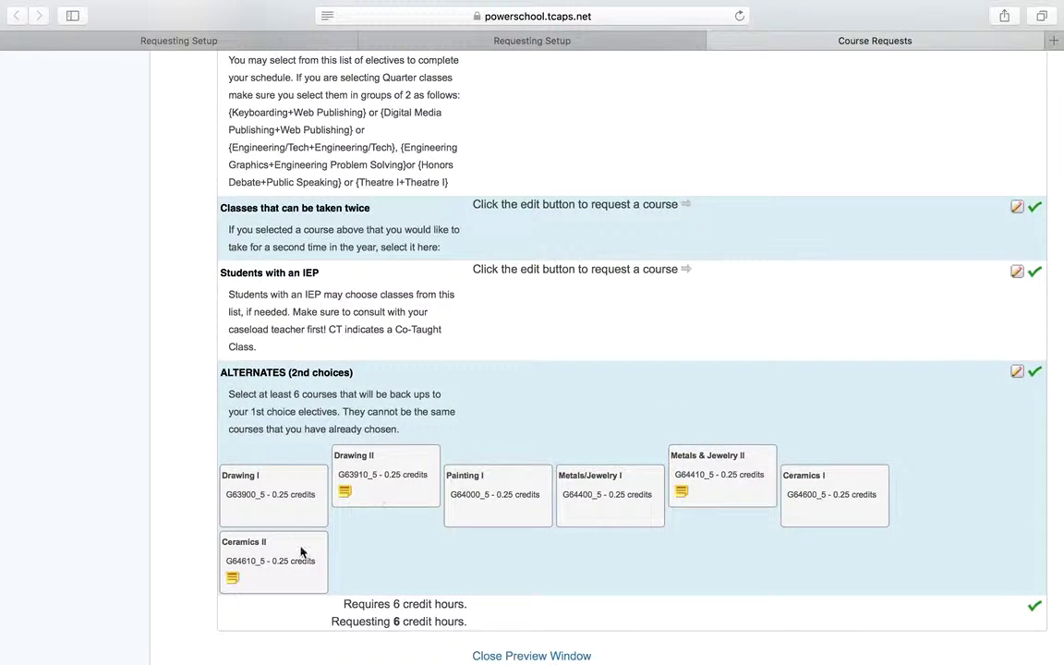
scroll(473, 487, "up", 15)
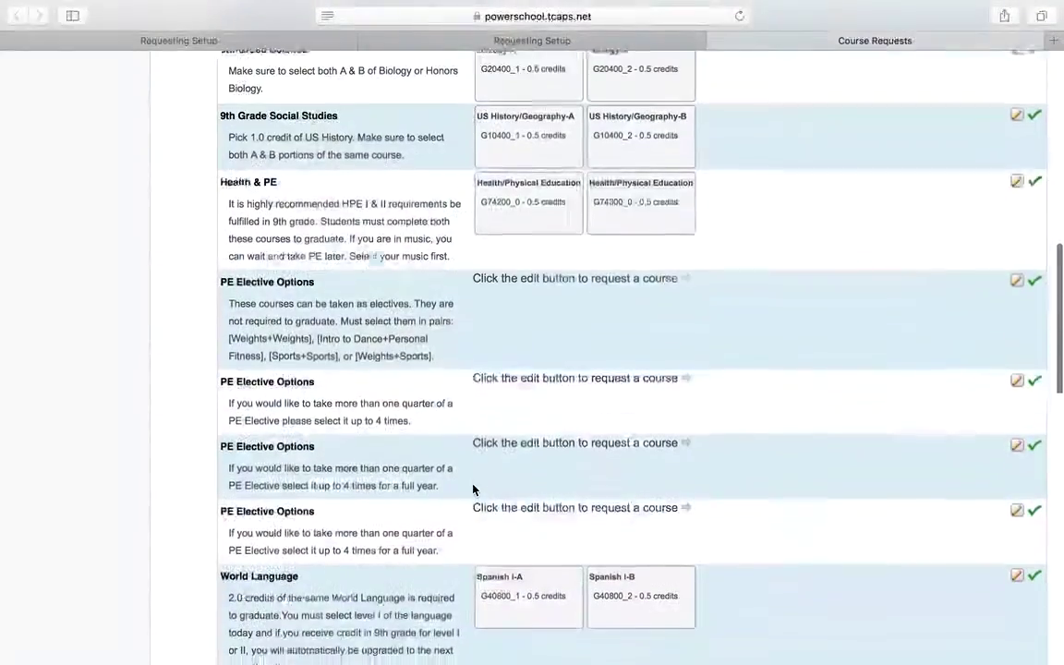
scroll(473, 489, "up", 10)
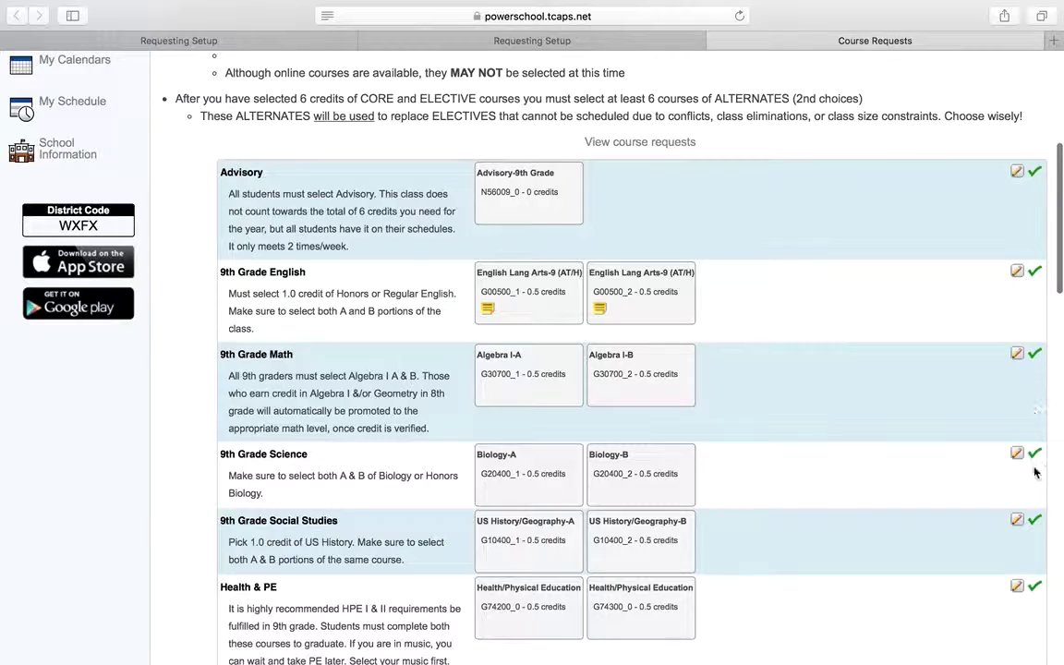
scroll(1027, 517, "down", 10)
scroll(1025, 518, "down", 14)
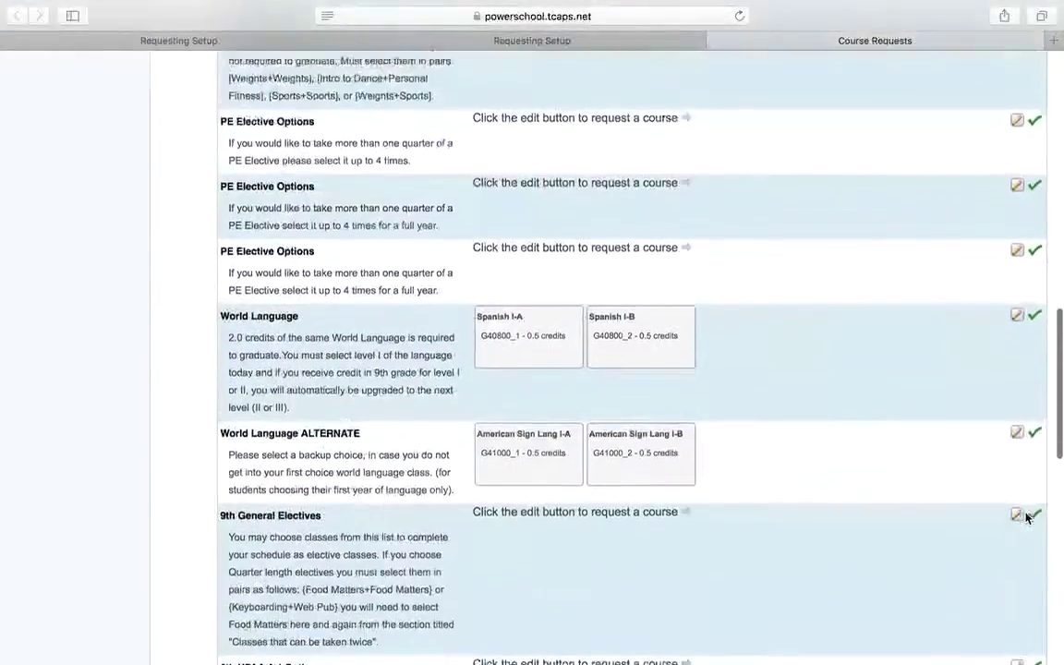
scroll(1025, 518, "down", 8)
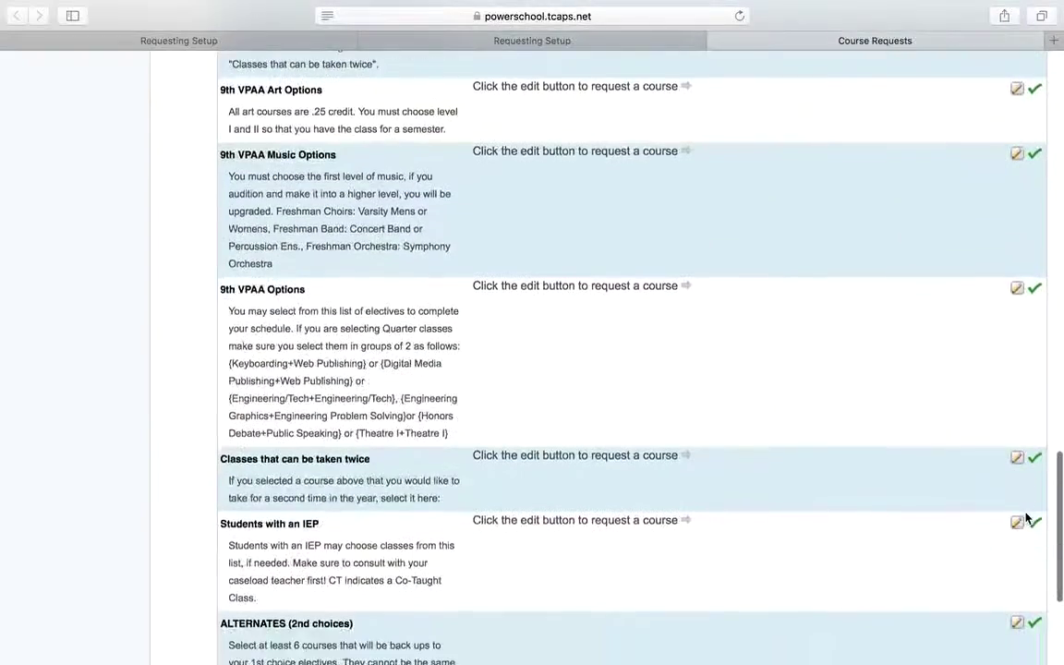